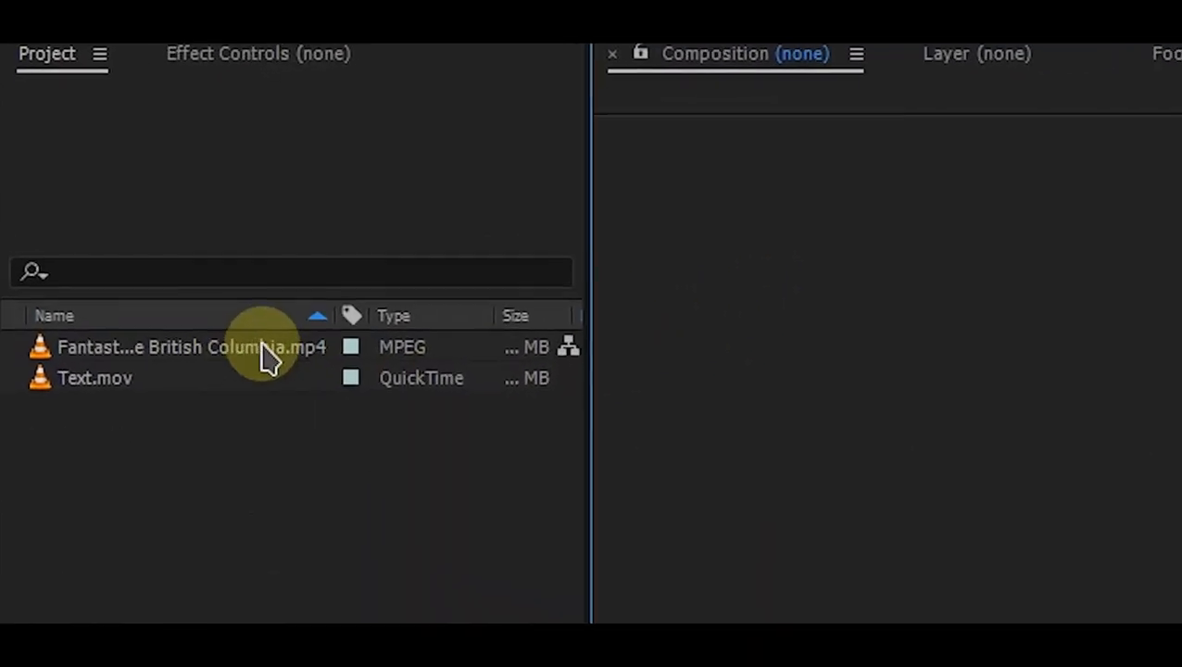
# - Open the British Columbia drone footage for trimming and set its in point at 0:00:09:08
pyautogui.click(261, 346)
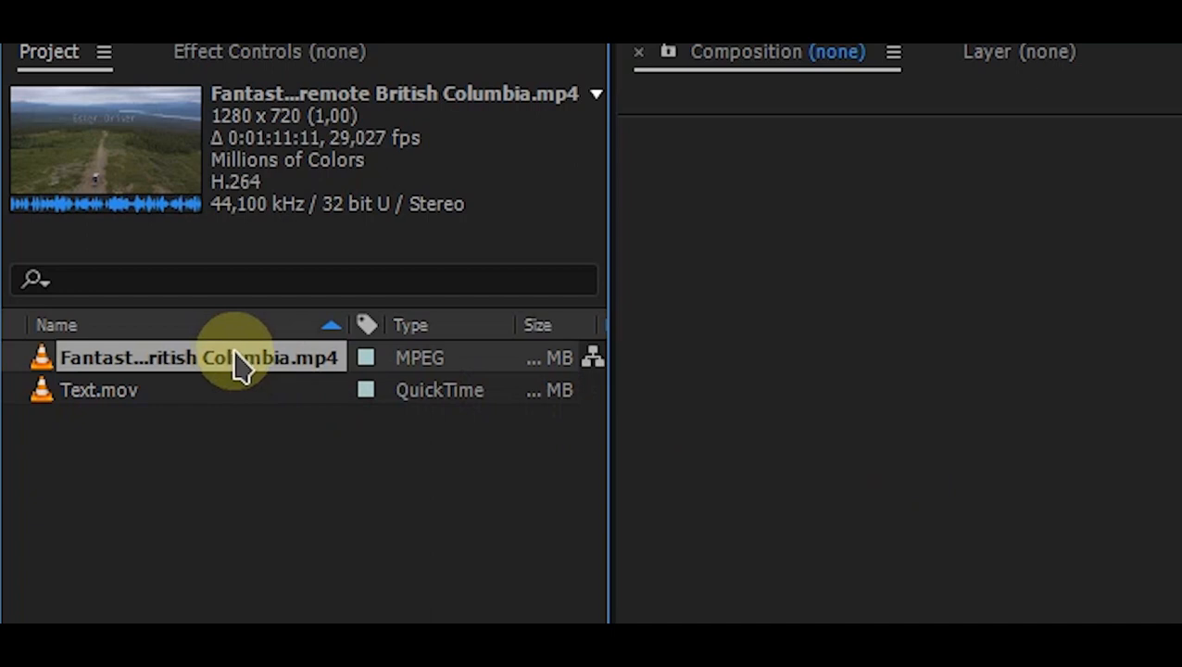
pyautogui.doubleClick(243, 363)
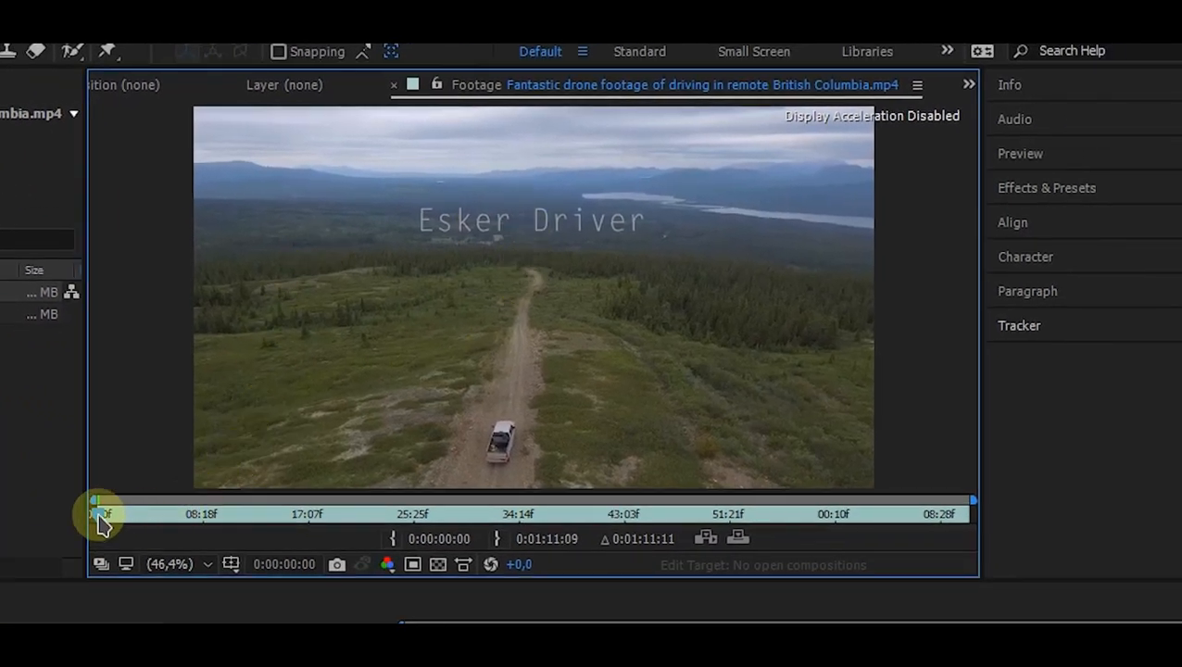
pyautogui.moveTo(100, 524); pyautogui.dragTo(213, 522)
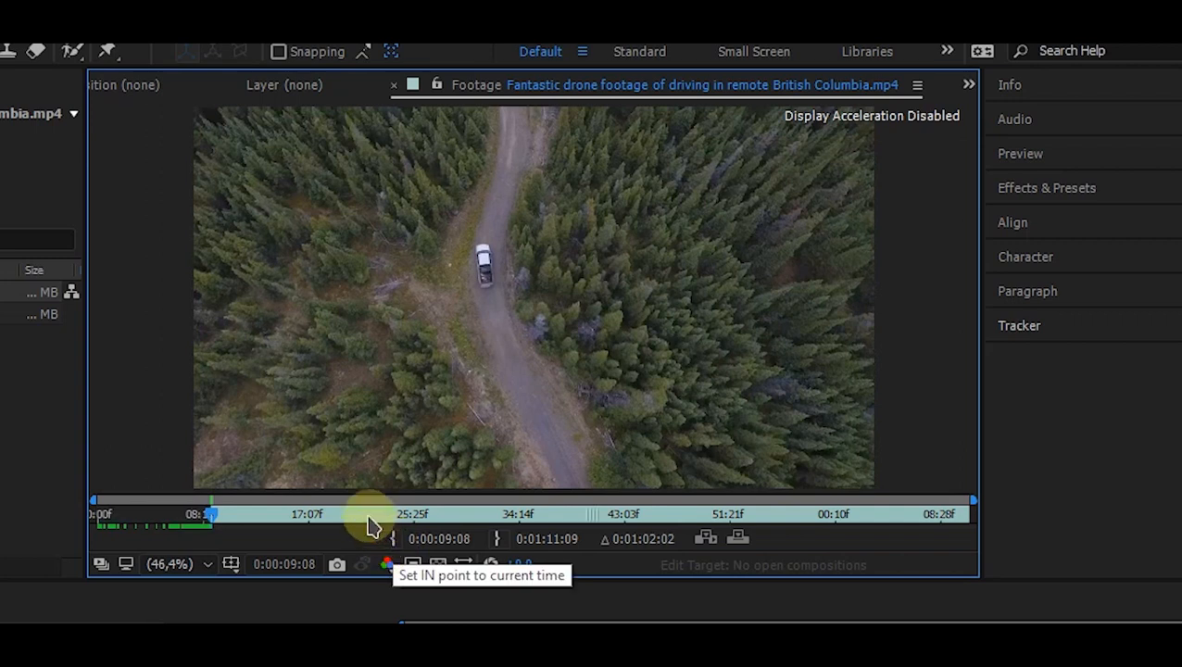
# - Set the drone footage's out point at 0:00:15:00
pyautogui.click(226, 524)
pyautogui.moveTo(236, 524); pyautogui.dragTo(306, 524)
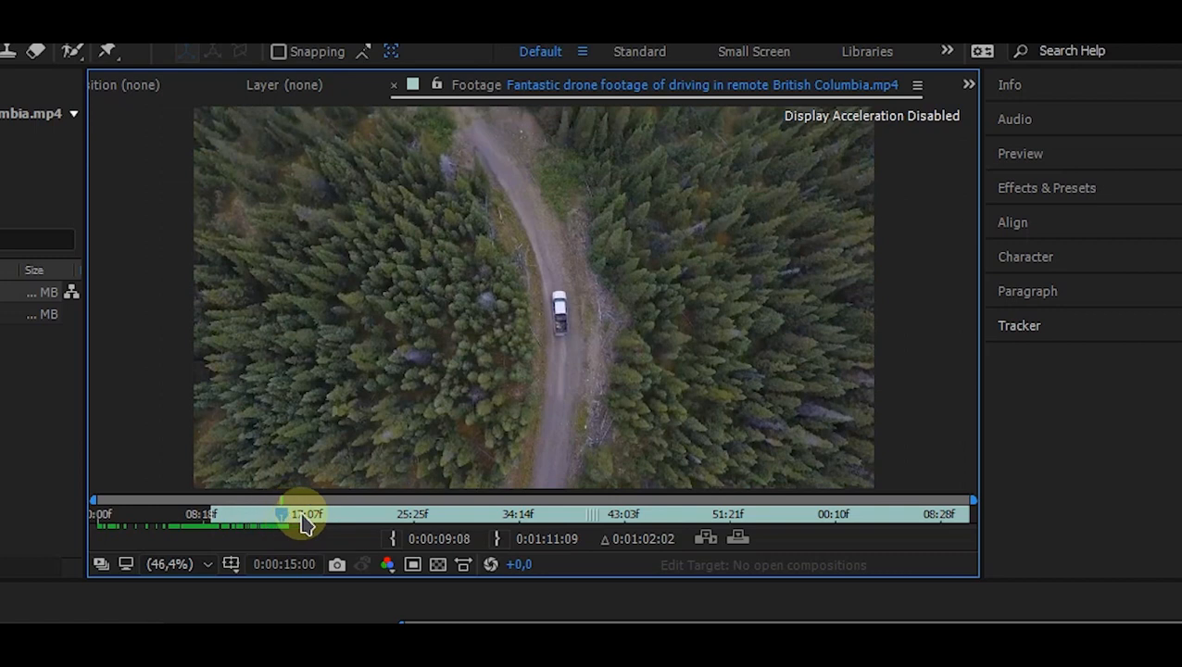
pyautogui.click(505, 540)
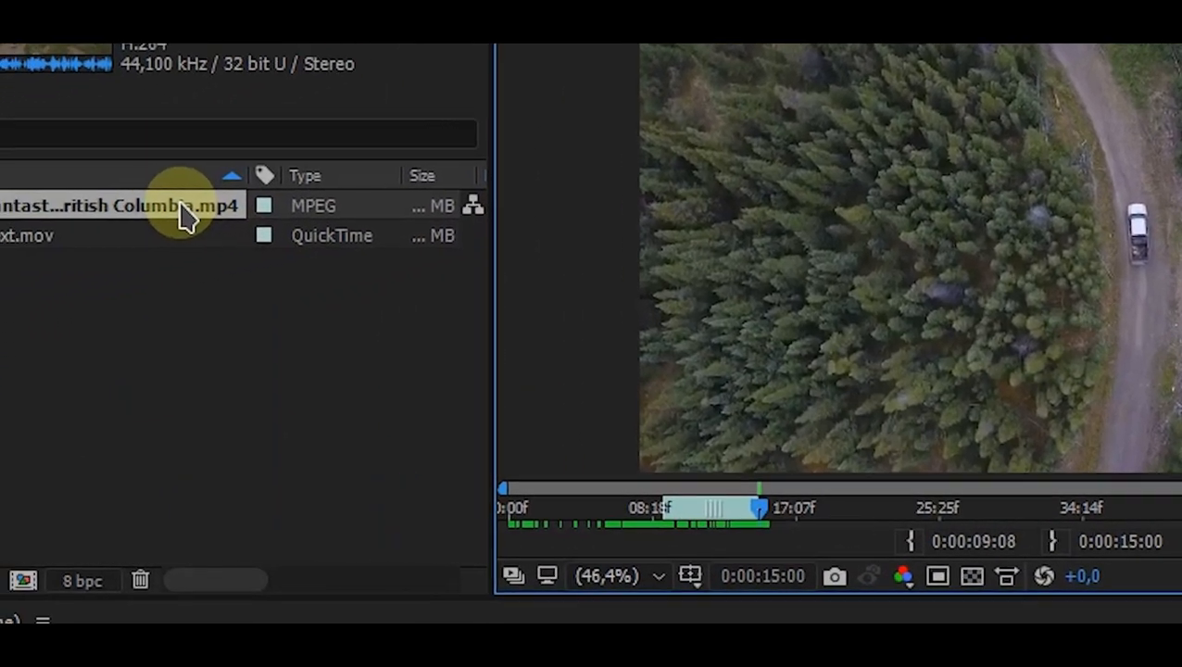
# - Create a new composition from the trimmed drone clip and preview it from start to end
pyautogui.moveTo(23, 250); pyautogui.dragTo(173, 538)
pyautogui.moveTo(121, 583); pyautogui.dragTo(118, 593)
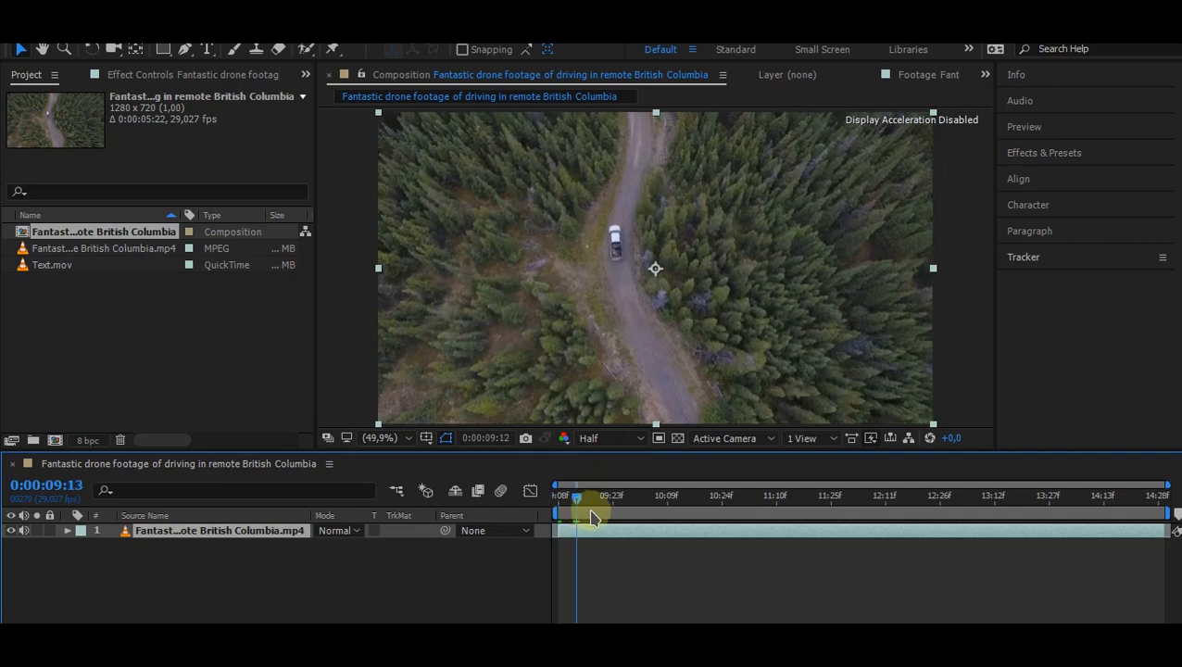
pyautogui.moveTo(720, 504); pyautogui.dragTo(1174, 530)
pyautogui.moveTo(1016, 538); pyautogui.dragTo(444, 528)
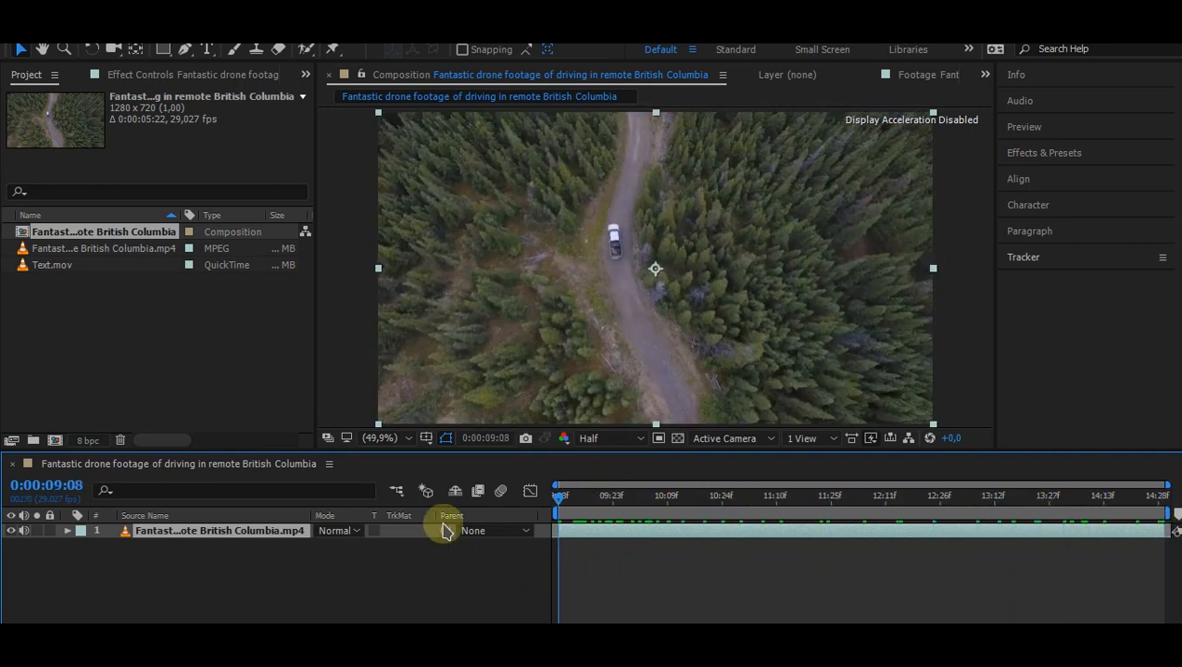
pyautogui.press('space')
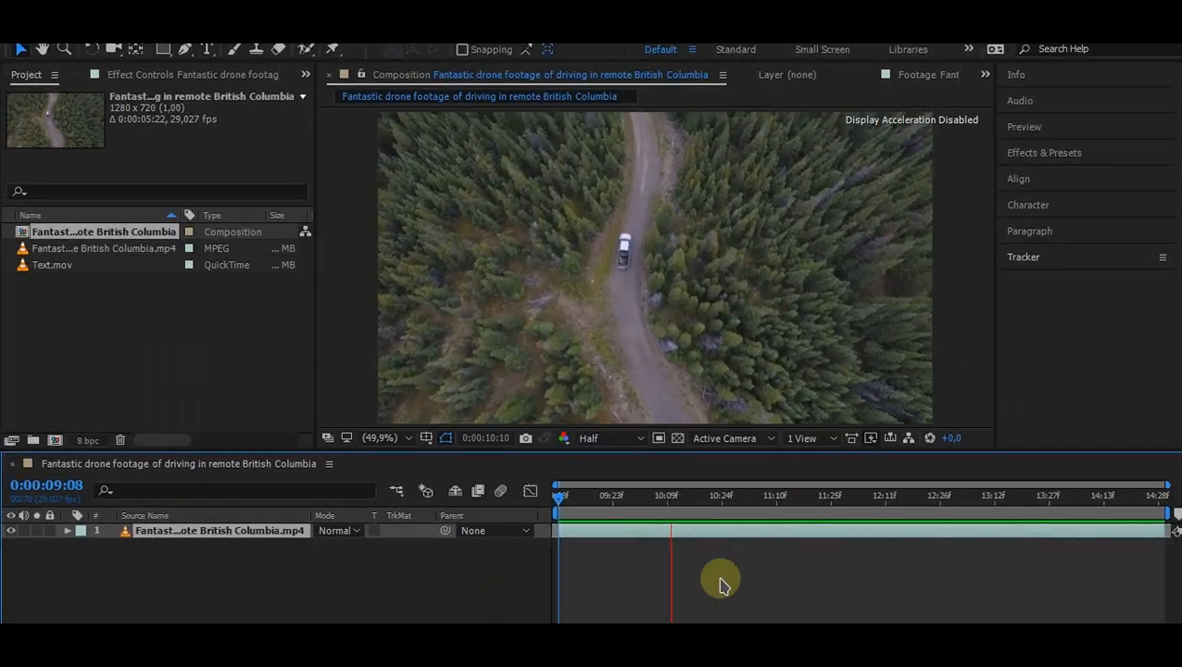
pyautogui.moveTo(748, 510); pyautogui.dragTo(542, 547)
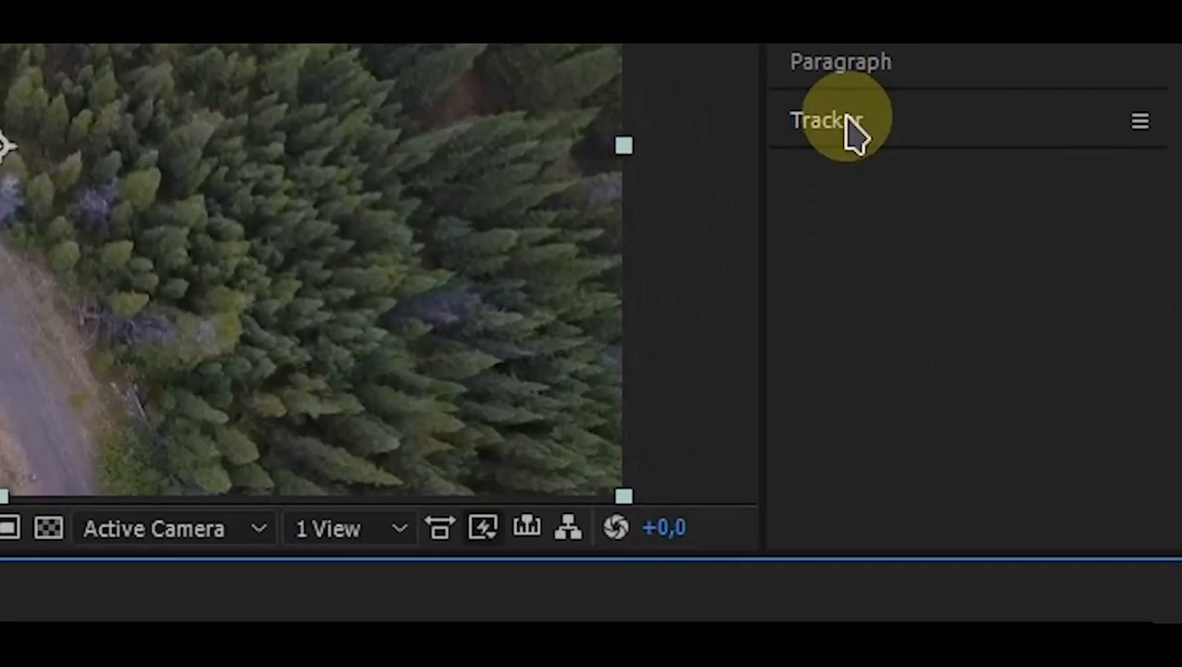
# - Start Track Motion on the drone clip and move Track Point 1 onto the truck's cargo bed
pyautogui.click(1030, 261)
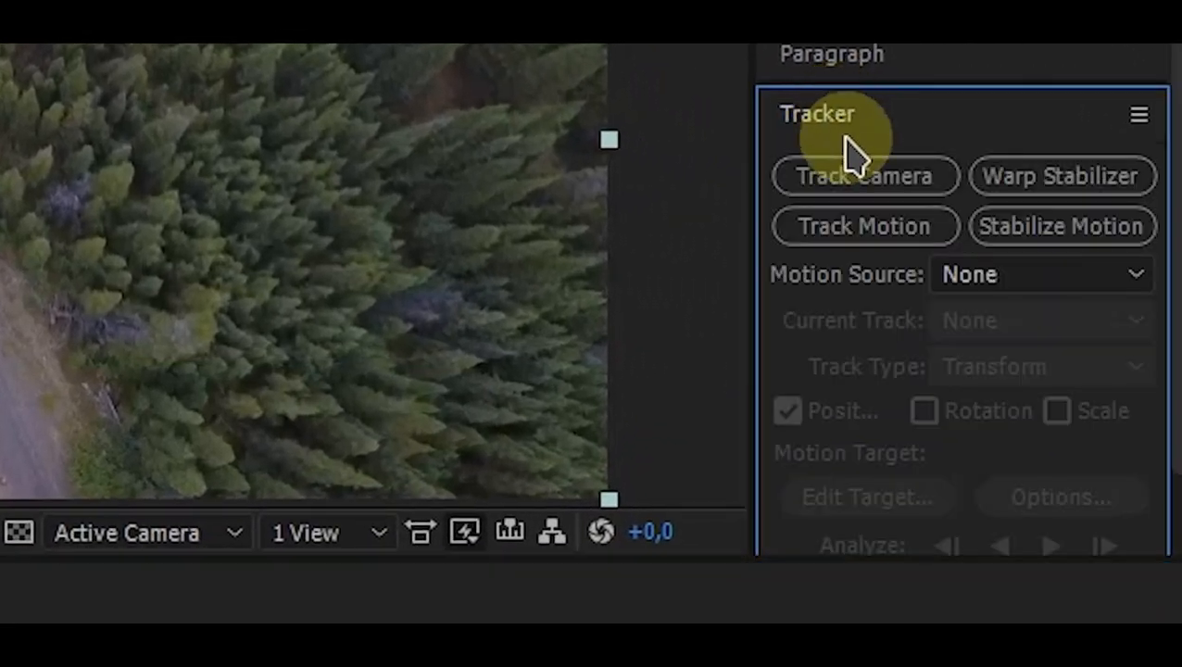
pyautogui.click(864, 227)
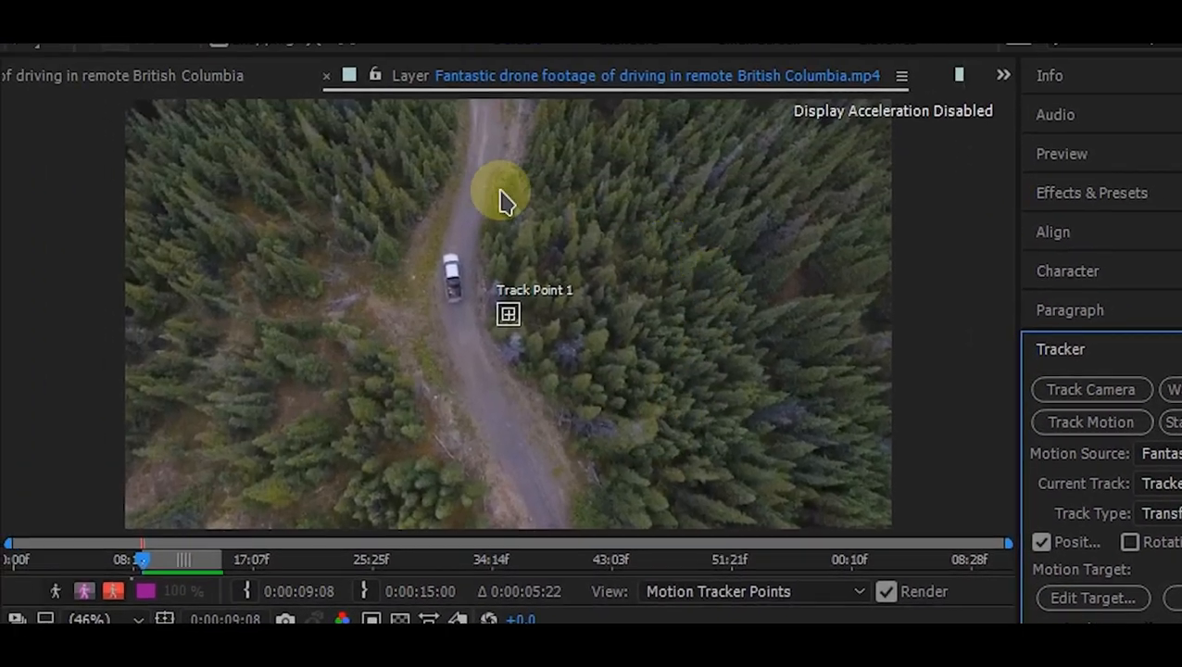
pyautogui.scroll(4, 507, 324)
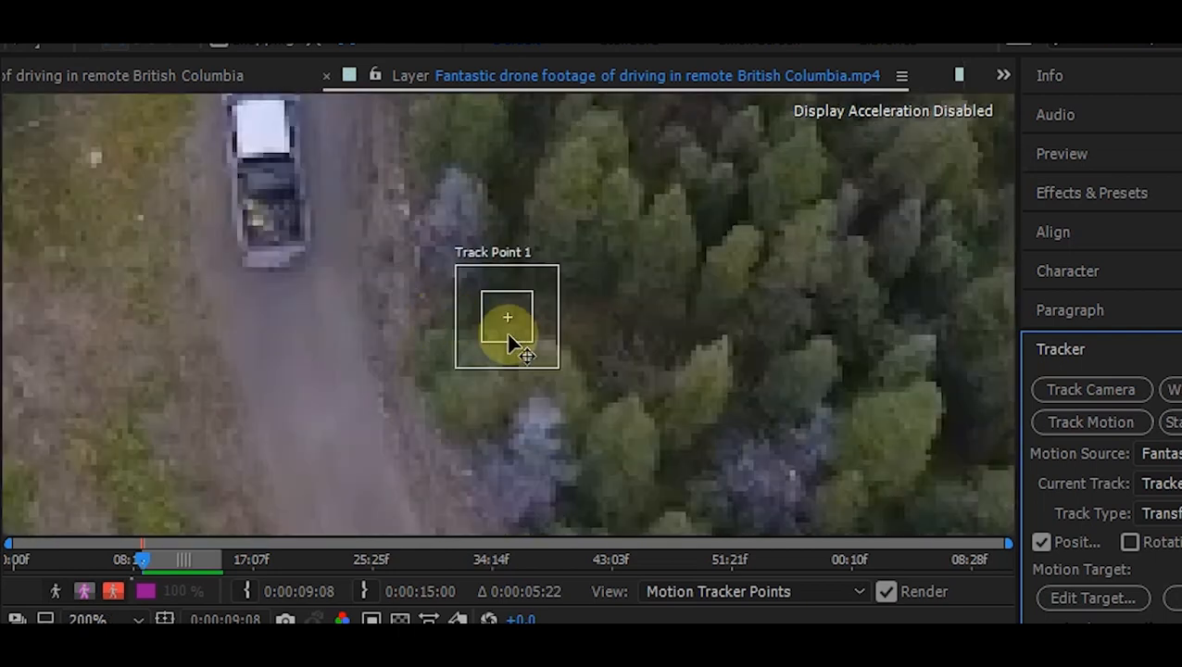
pyautogui.moveTo(488, 330); pyautogui.dragTo(384, 260)
pyautogui.scroll(2, 205, 227)
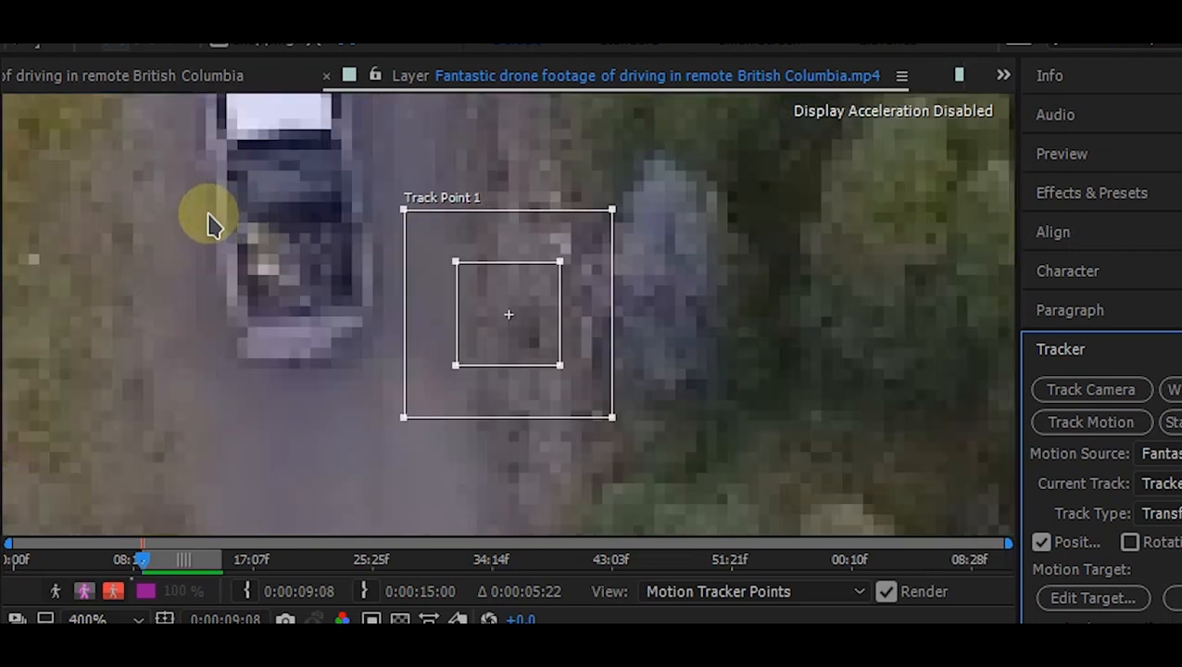
pyautogui.scroll(1, 121, 219)
pyautogui.moveTo(211, 227); pyautogui.dragTo(488, 326)
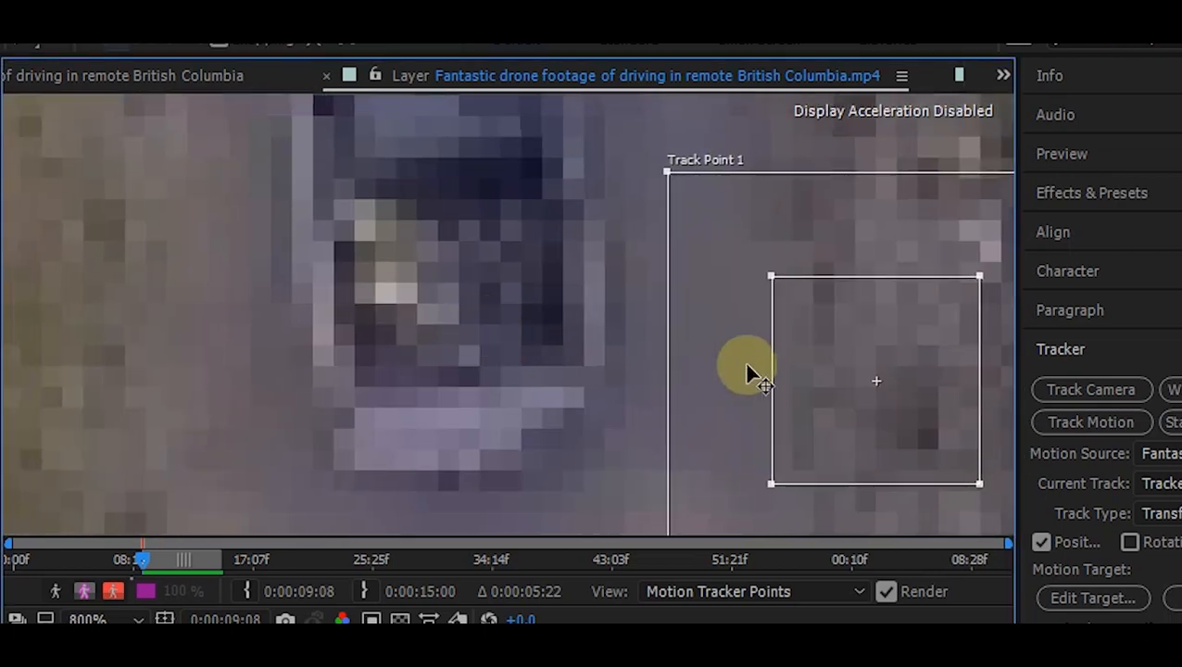
pyautogui.moveTo(828, 305); pyautogui.dragTo(321, 148)
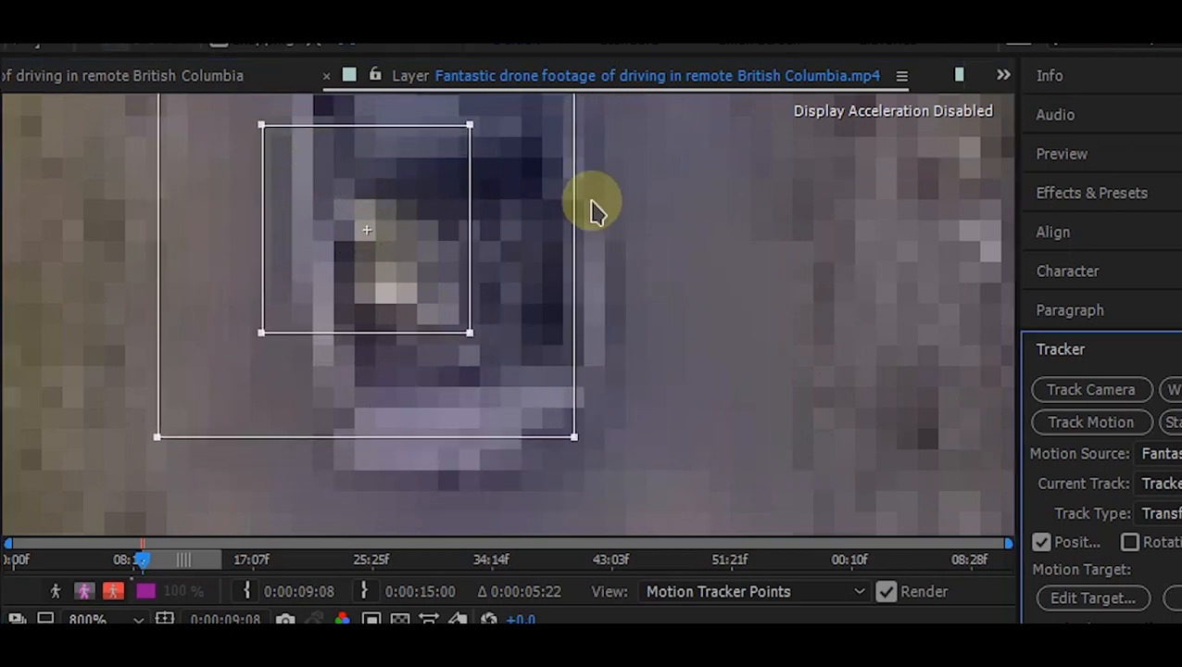
# - Shrink Track Point 1's feature and search regions tightly around the small dark spot at the edge of the light patch in the truck bed
pyautogui.scroll(1, 303, 167)
pyautogui.moveTo(576, 309); pyautogui.dragTo(455, 259)
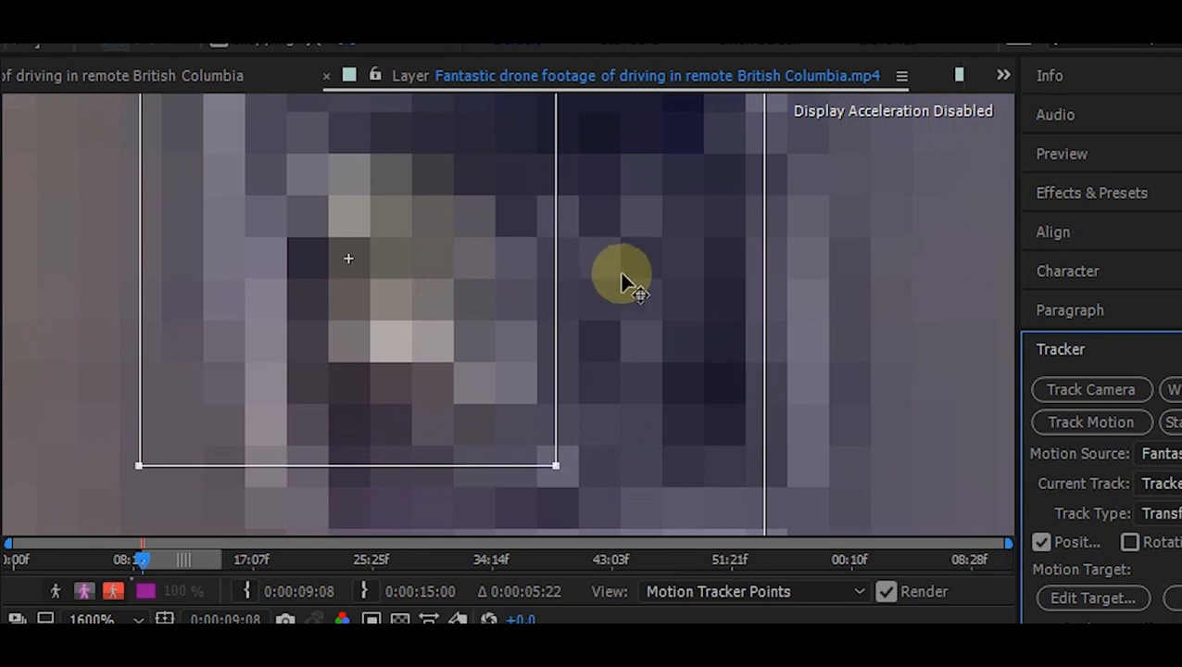
pyautogui.scroll(-1, 625, 283)
pyautogui.moveTo(533, 391); pyautogui.dragTo(441, 294)
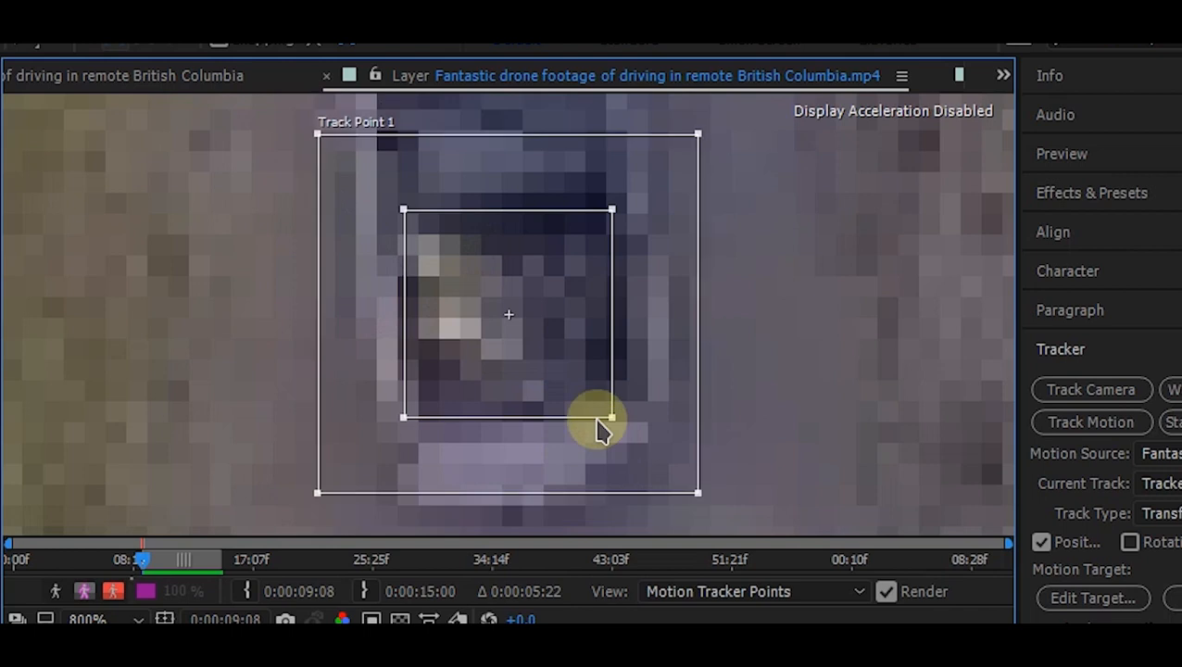
pyautogui.moveTo(599, 424); pyautogui.dragTo(475, 361)
pyautogui.moveTo(532, 390); pyautogui.dragTo(457, 337)
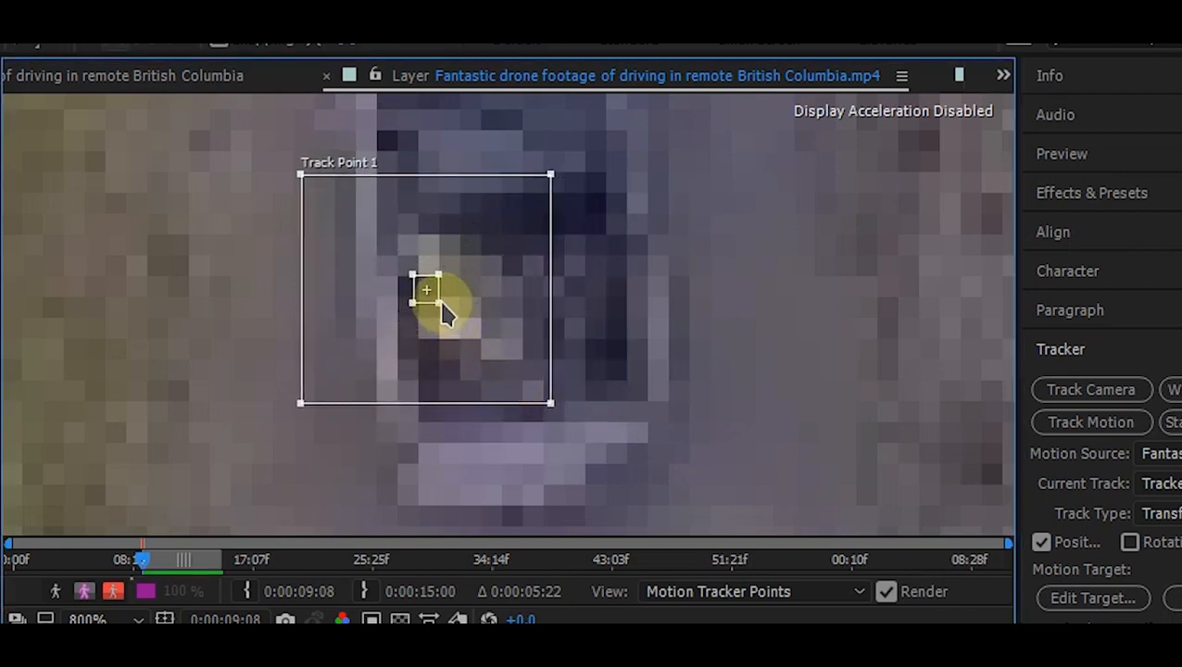
pyautogui.moveTo(472, 299); pyautogui.dragTo(479, 296)
pyautogui.moveTo(554, 404); pyautogui.dragTo(455, 311)
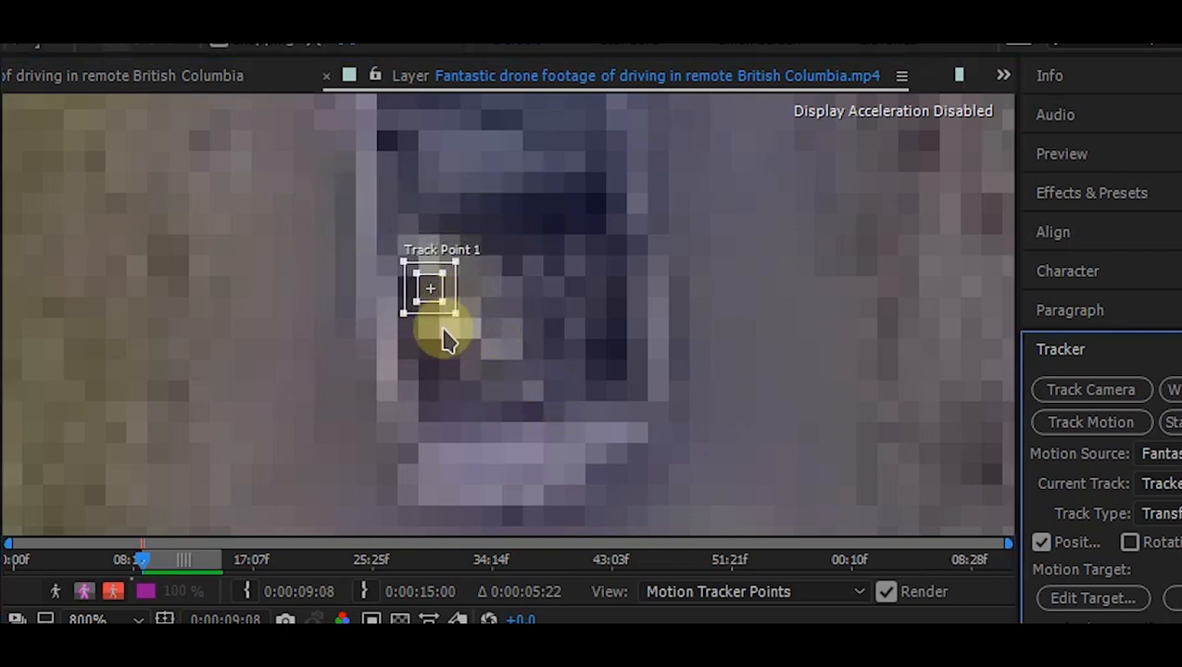
# - Analyze the motion track forward through the trimmed clip
pyautogui.press(',')
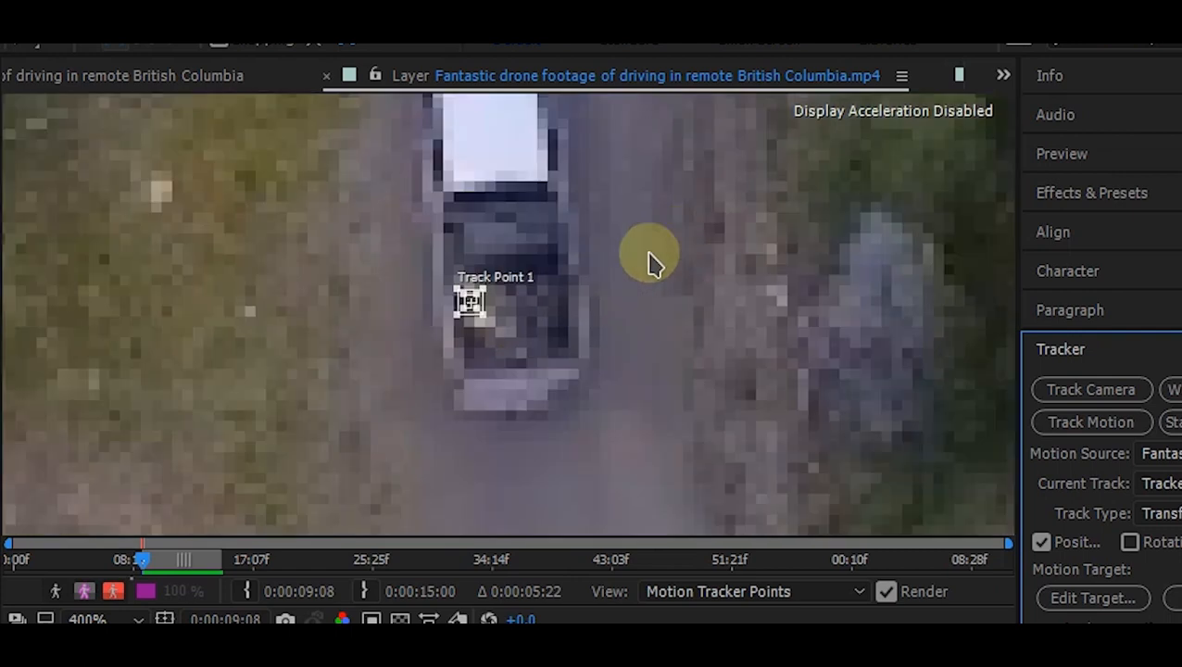
pyautogui.press(',')
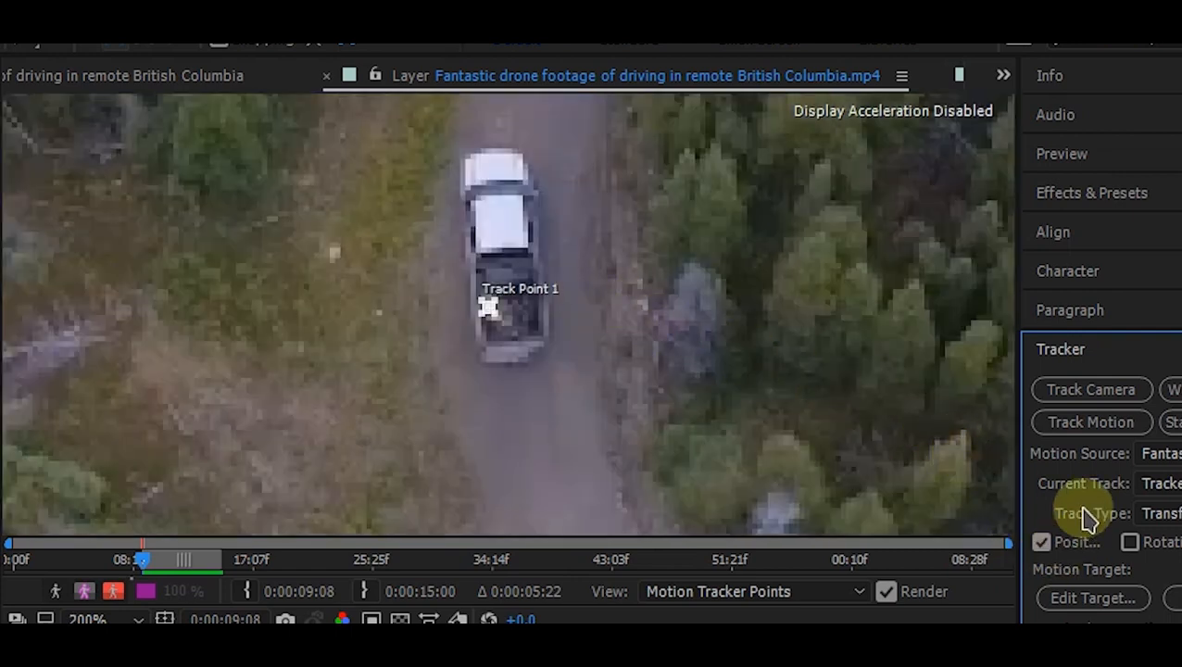
pyautogui.scroll(-1, 1068, 459)
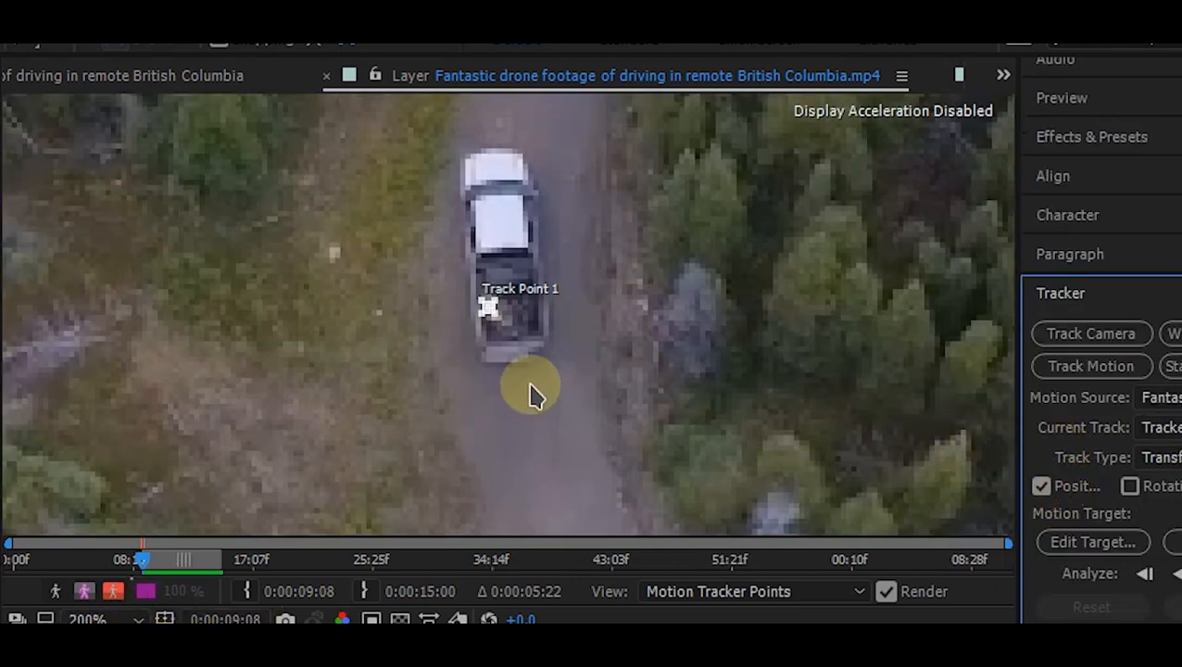
pyautogui.scroll(10, 125, 613)
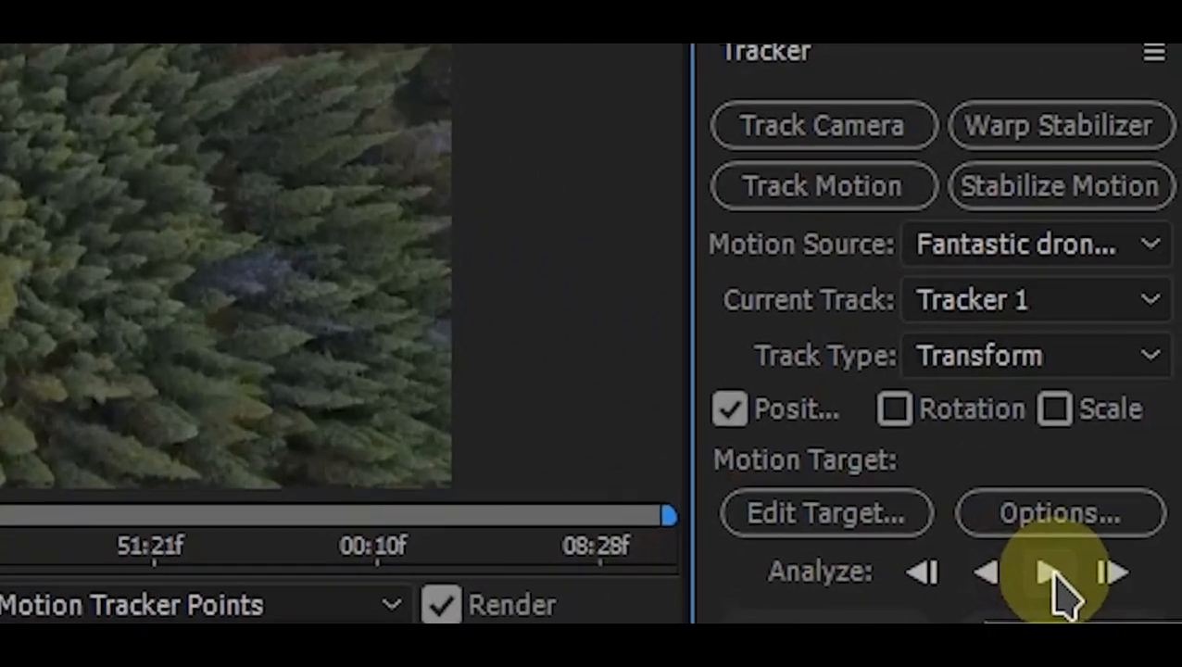
pyautogui.click(1170, 573)
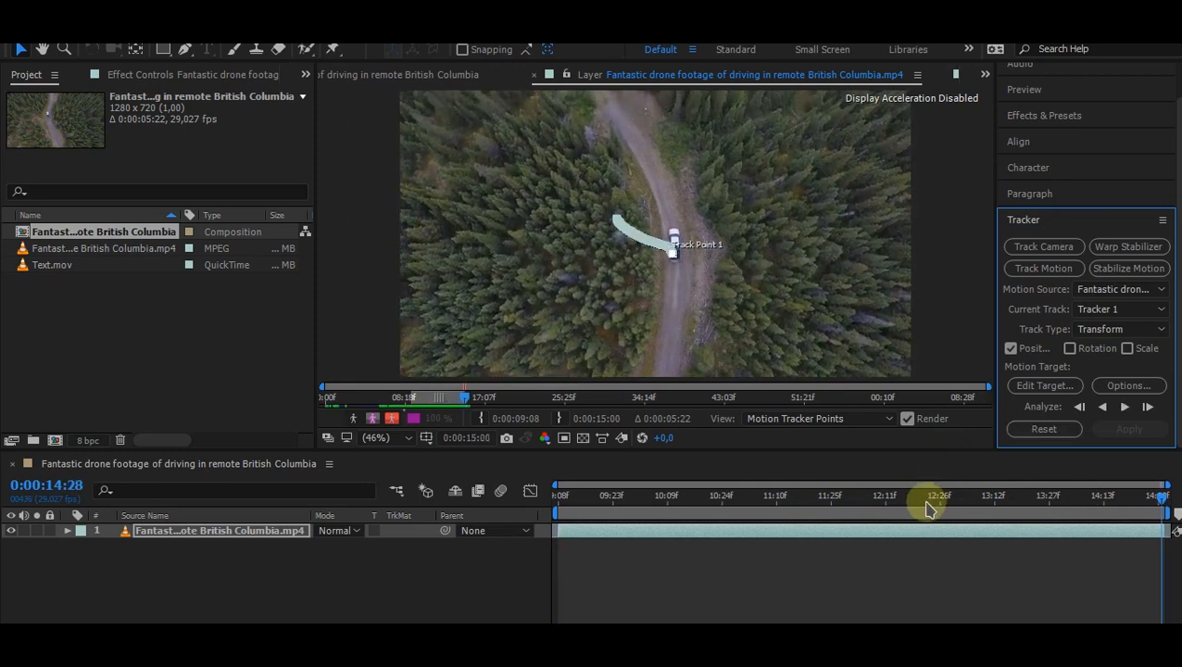
# - Inspect the tracked path up close and scrub through the clip to check that the point follows the truck
pyautogui.click(724, 495)
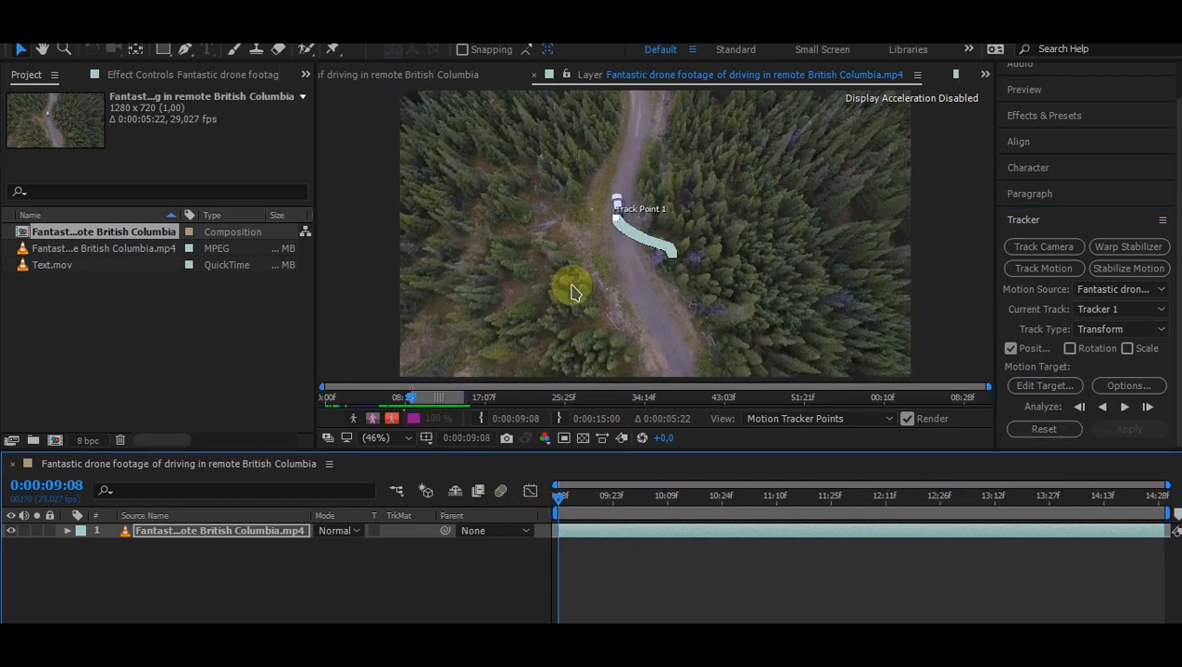
pyautogui.scroll(3, 571, 293)
pyautogui.scroll(2, 830, 240)
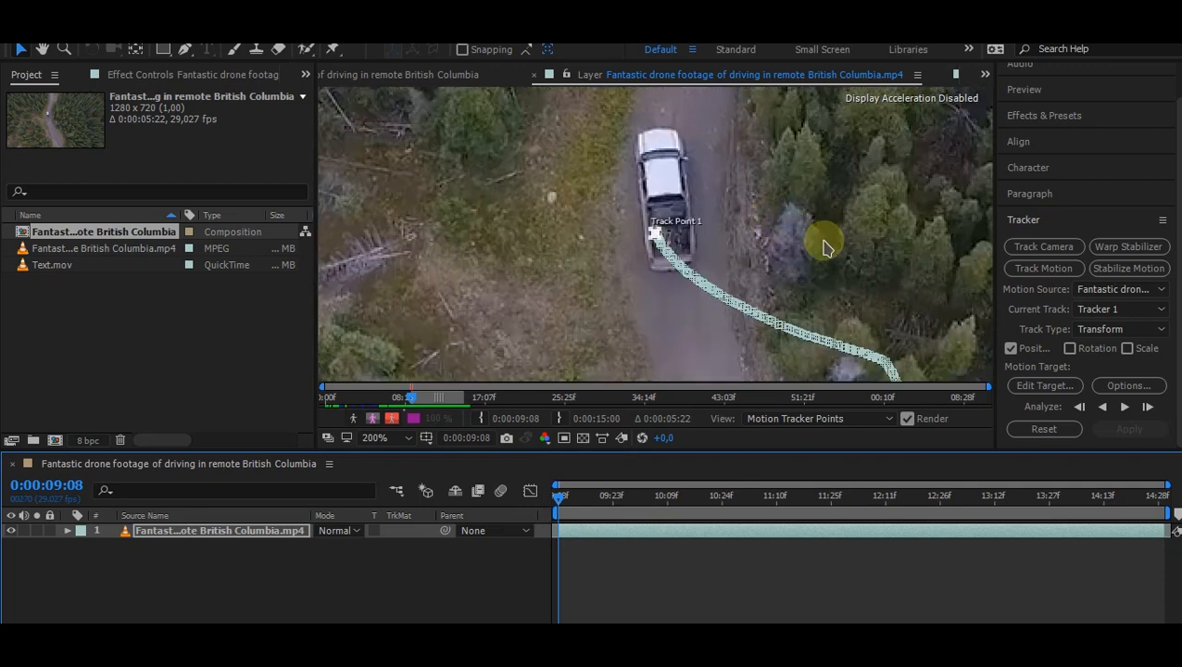
pyautogui.moveTo(827, 247); pyautogui.dragTo(677, 184)
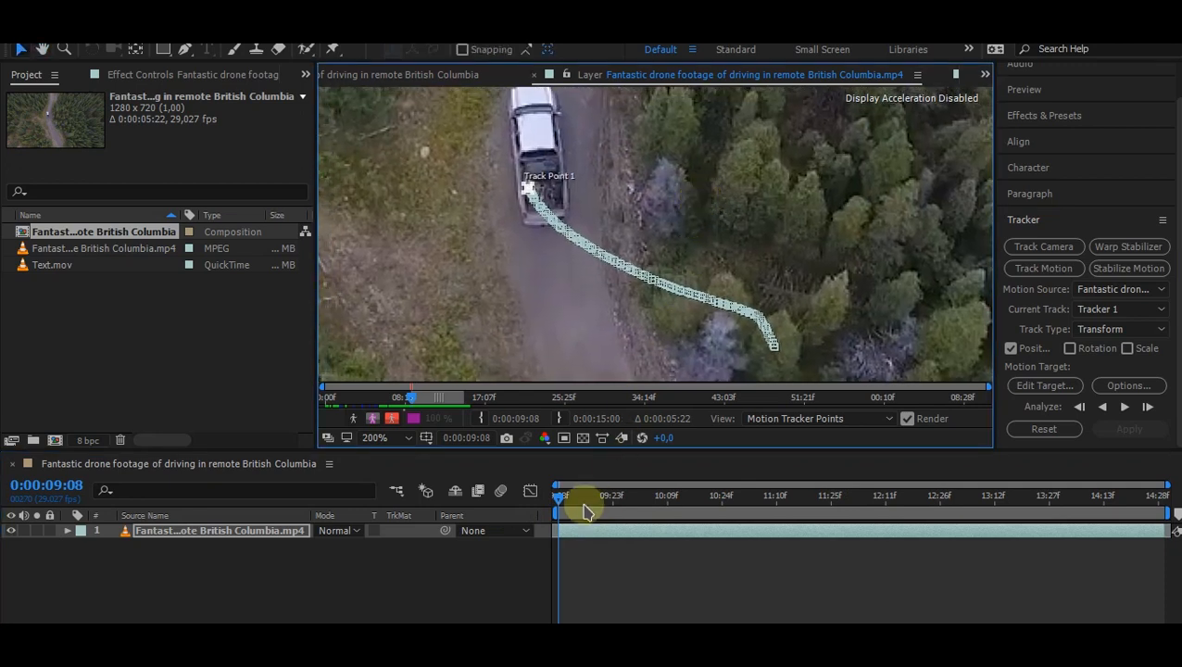
pyautogui.moveTo(597, 495); pyautogui.dragTo(1143, 501)
pyautogui.moveTo(1065, 508); pyautogui.dragTo(394, 534)
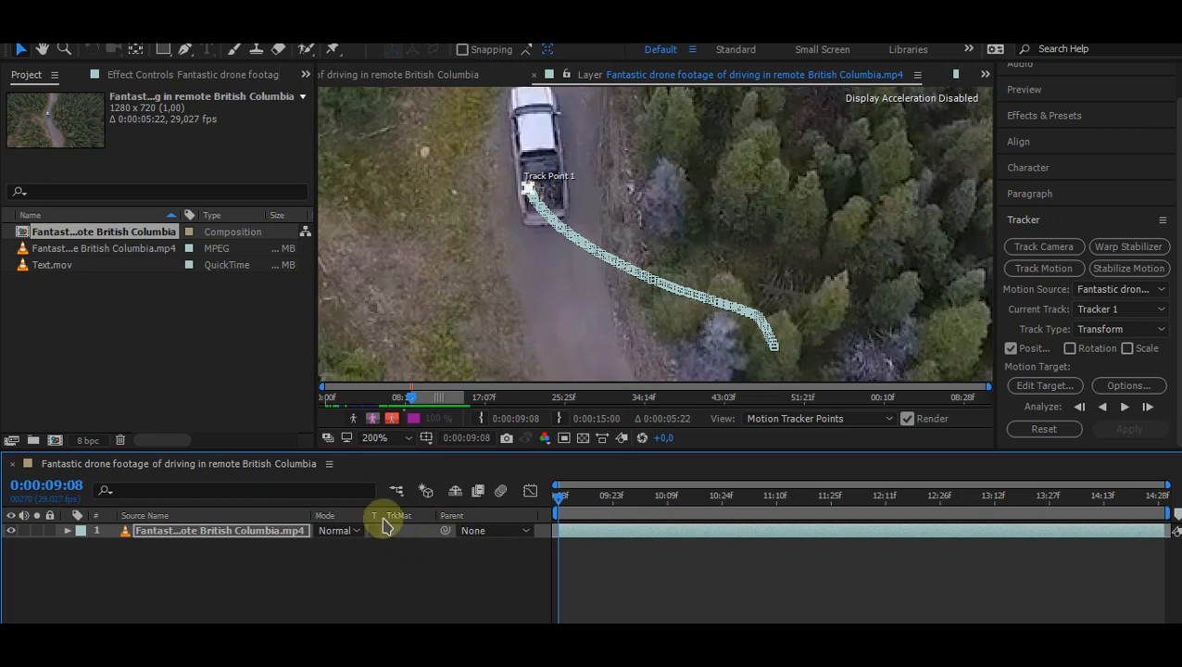
pyautogui.click(396, 438)
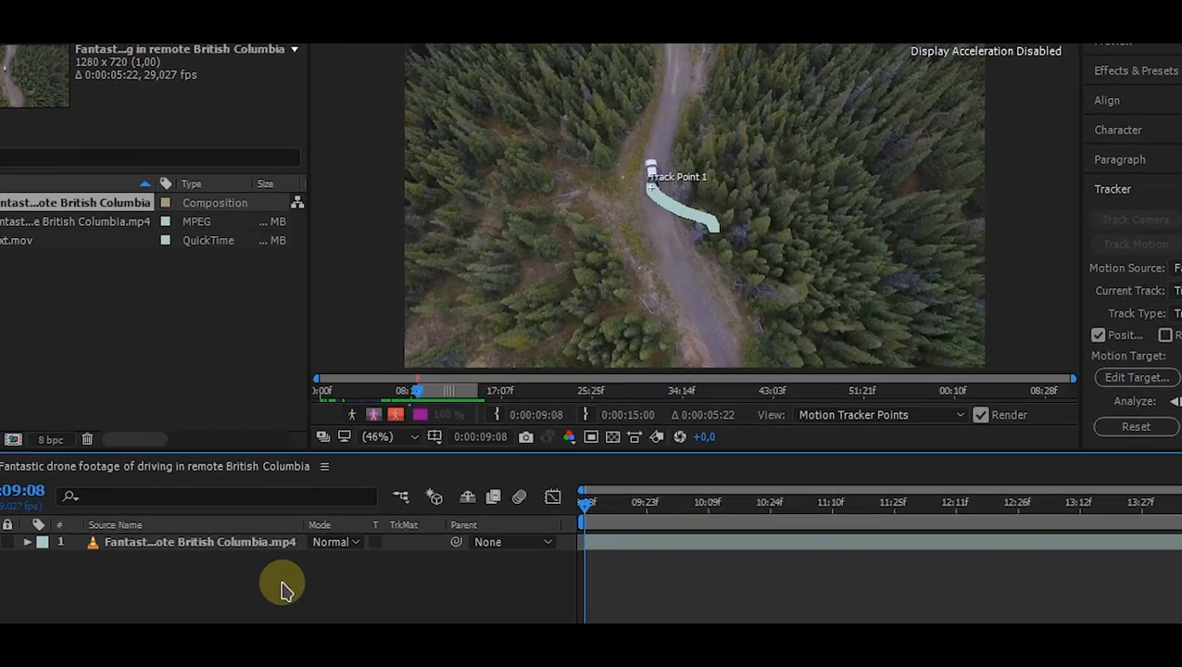
# - Add a new null object to the composition
pyautogui.rightClick(280, 558)
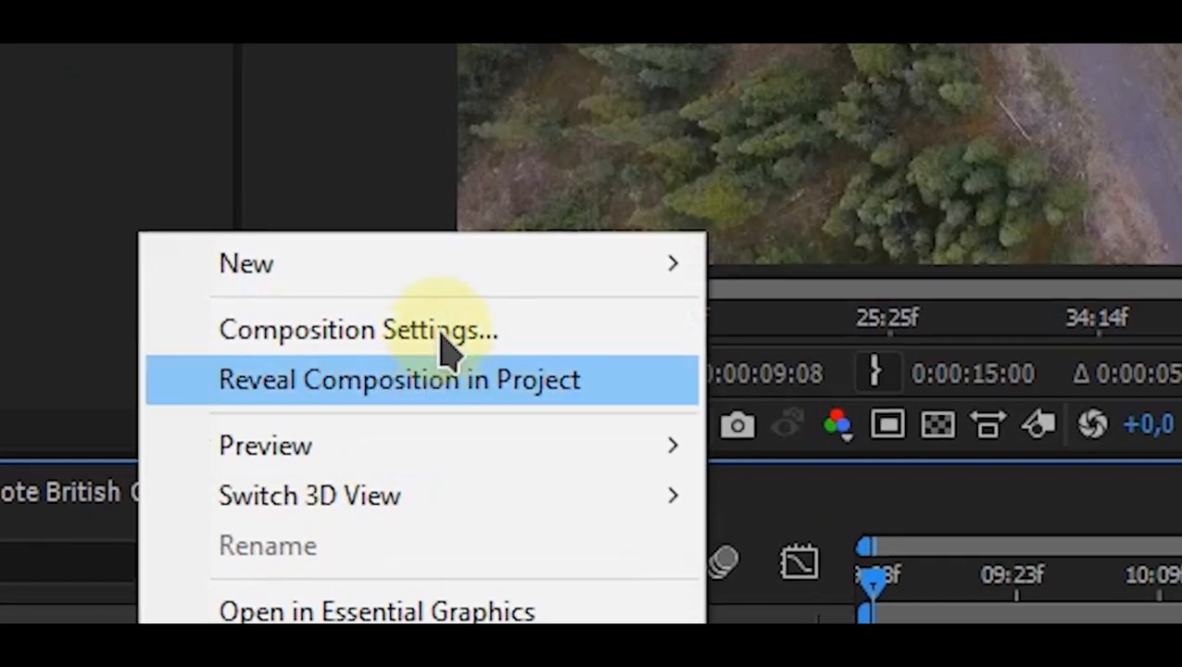
pyautogui.moveTo(394, 332)
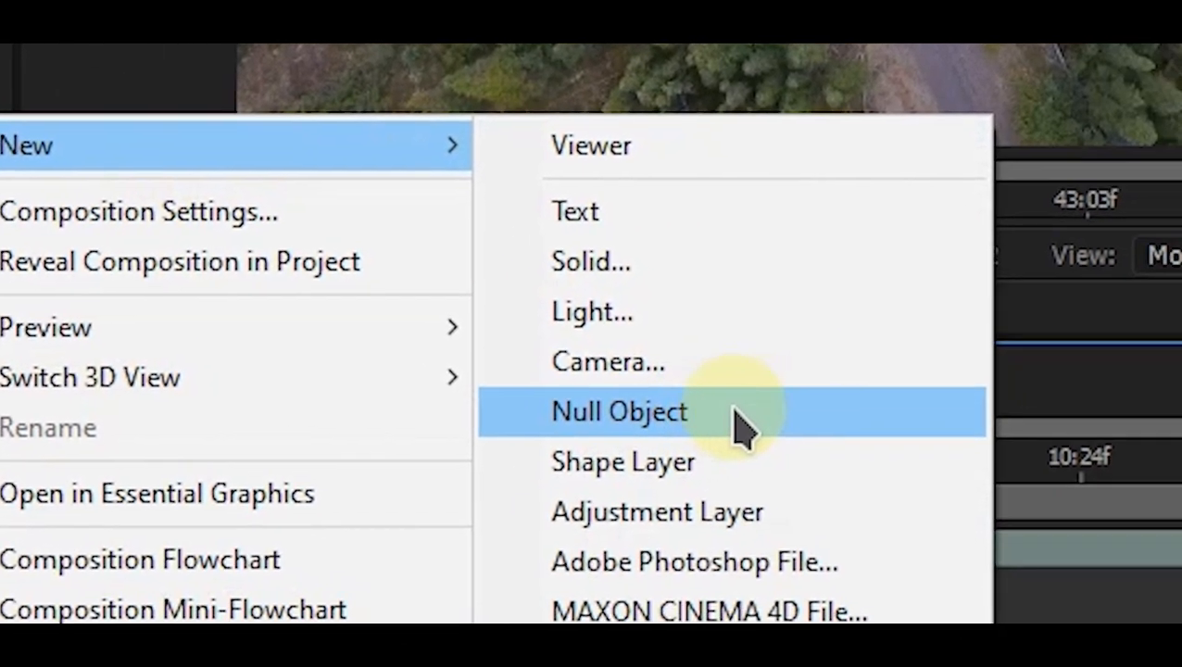
pyautogui.click(701, 428)
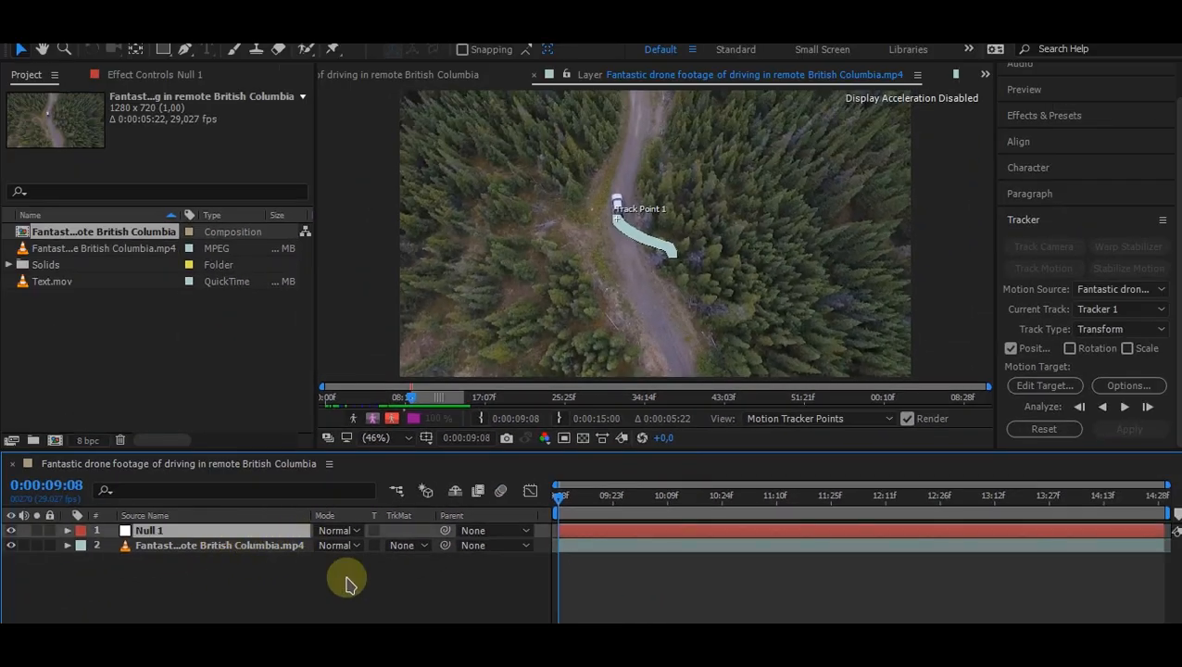
pyautogui.click(373, 589)
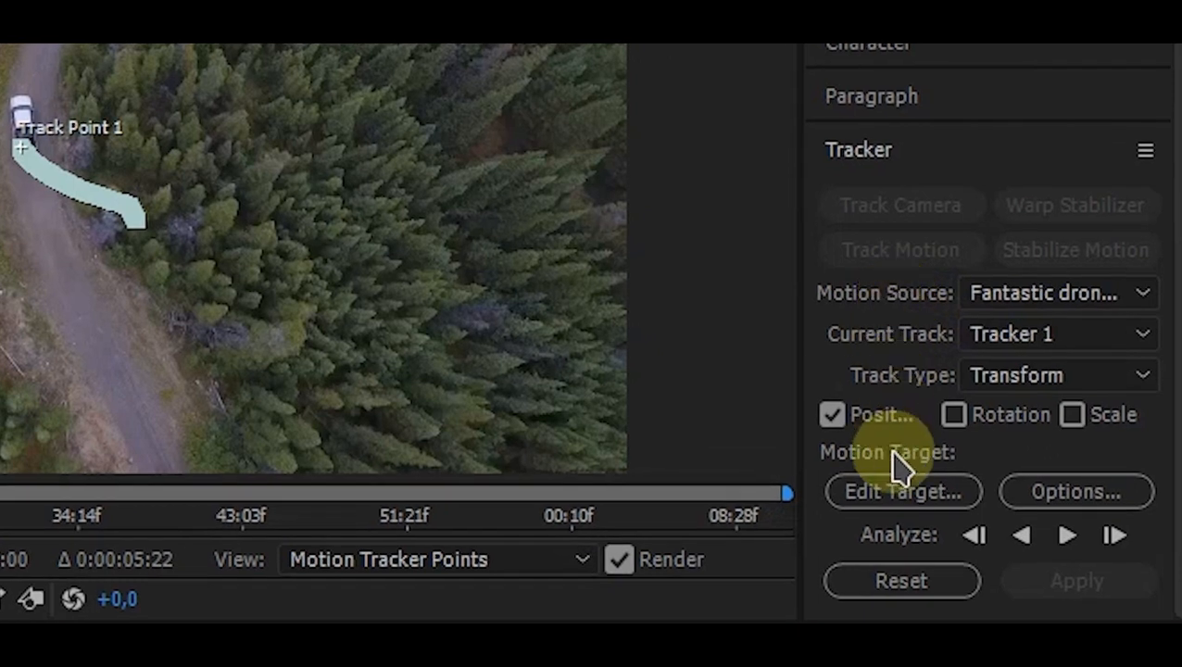
# - Set the motion target of Tracker 1 to the Null 1 layer
pyautogui.click(896, 492)
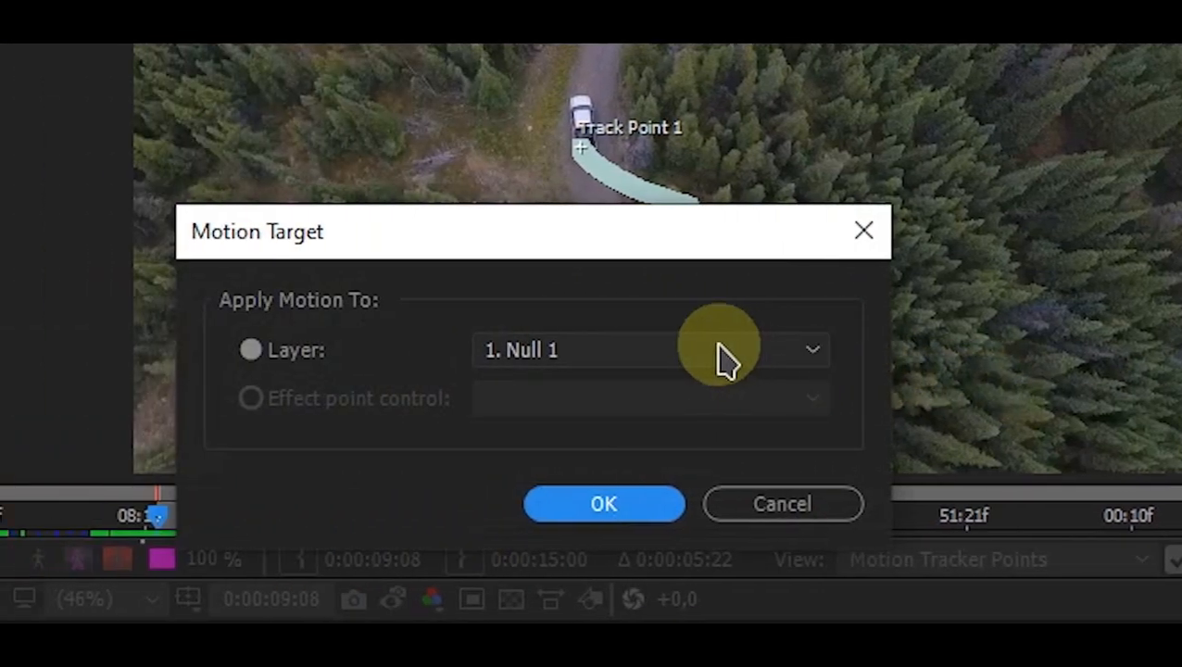
pyautogui.click(102, 352)
pyautogui.click(646, 398)
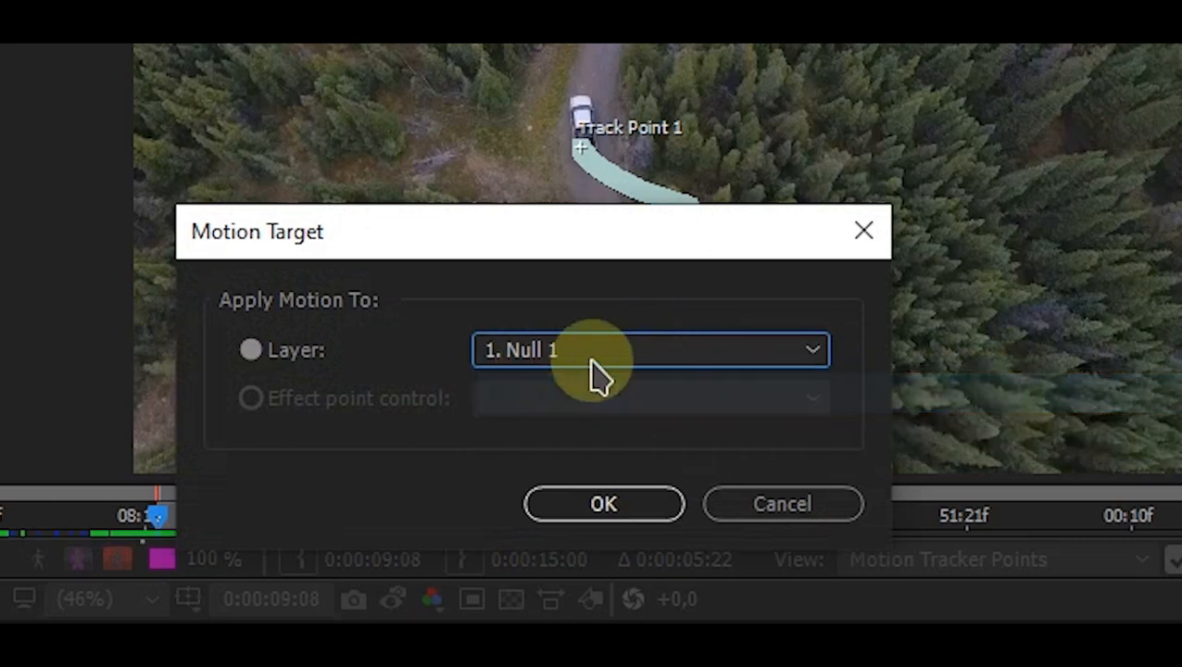
pyautogui.click(586, 508)
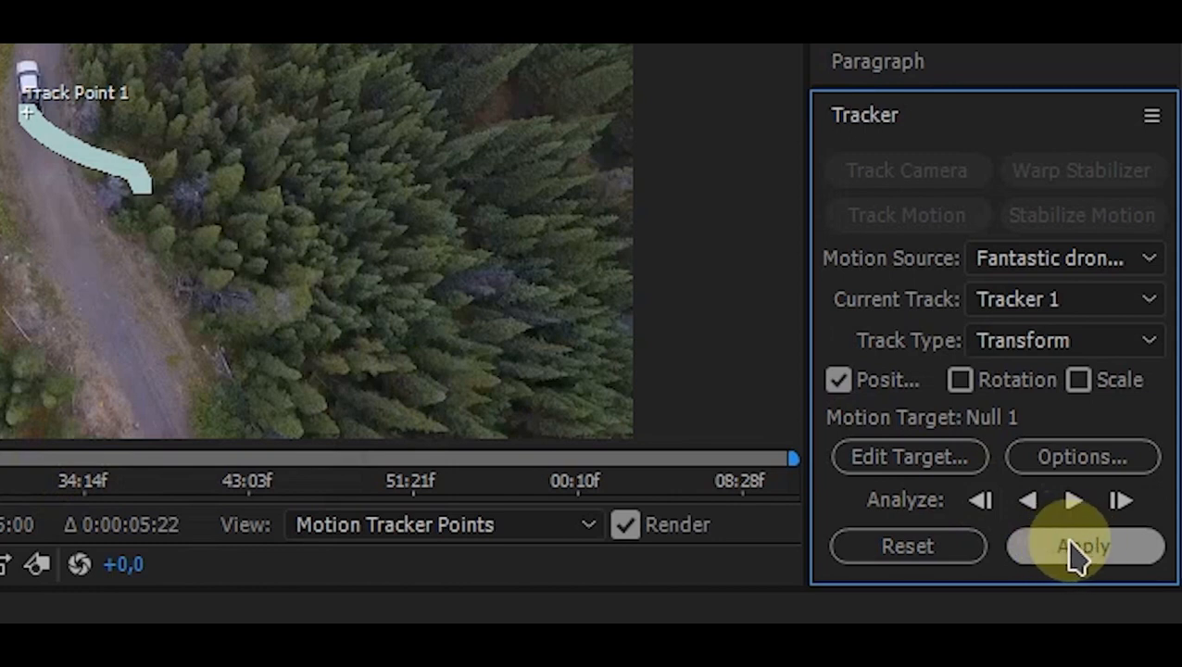
# - Apply the tracking data to the null in both X and Y dimensions
pyautogui.click(1075, 546)
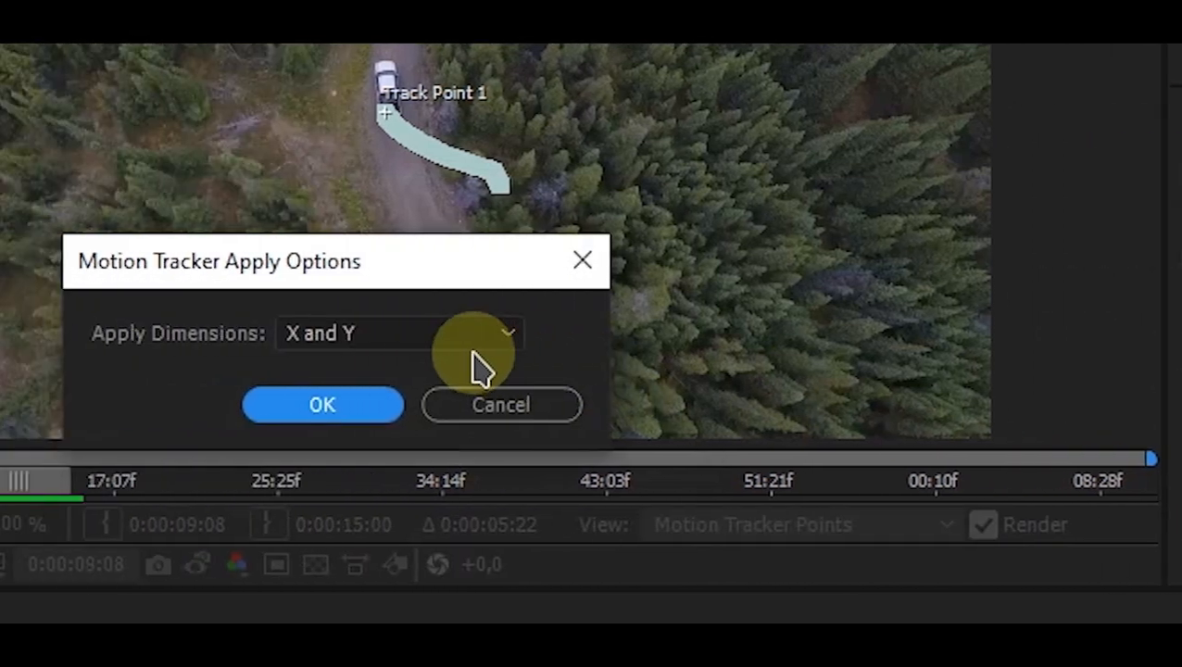
pyautogui.click(82, 343)
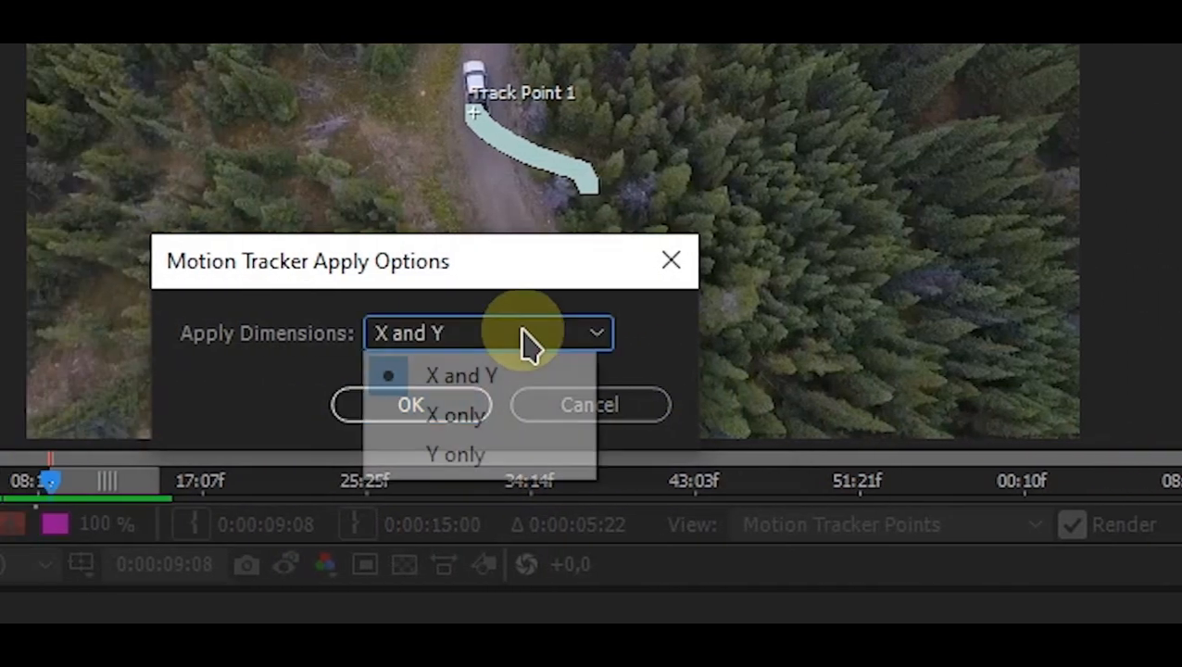
pyautogui.click(500, 375)
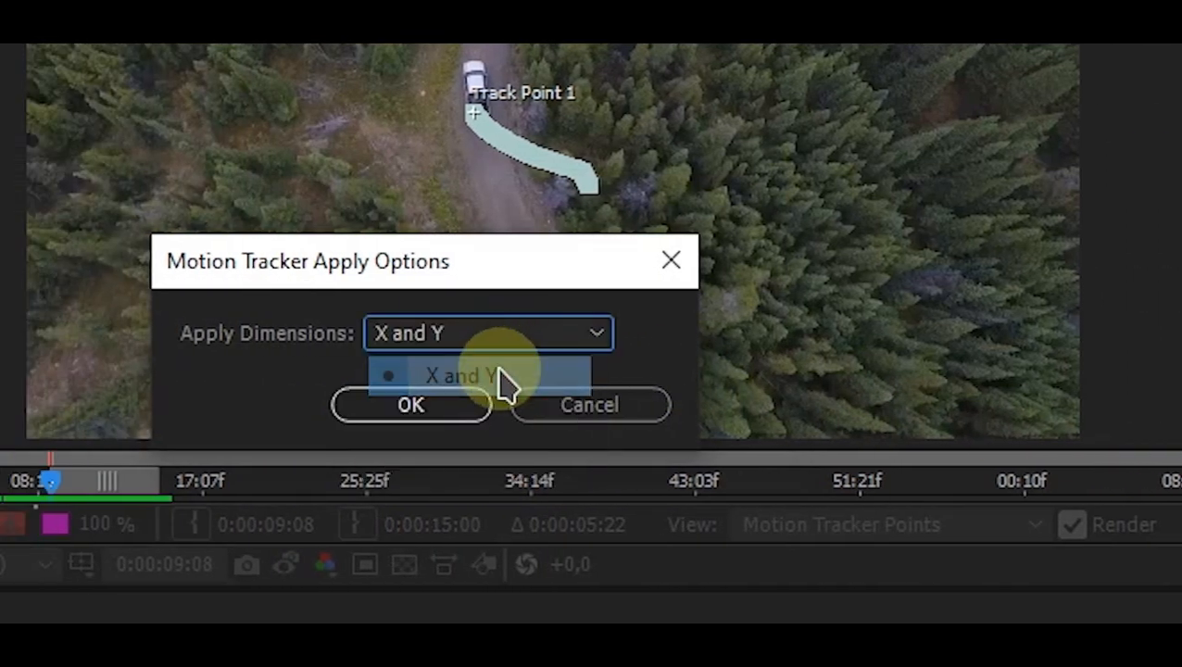
pyautogui.click(411, 405)
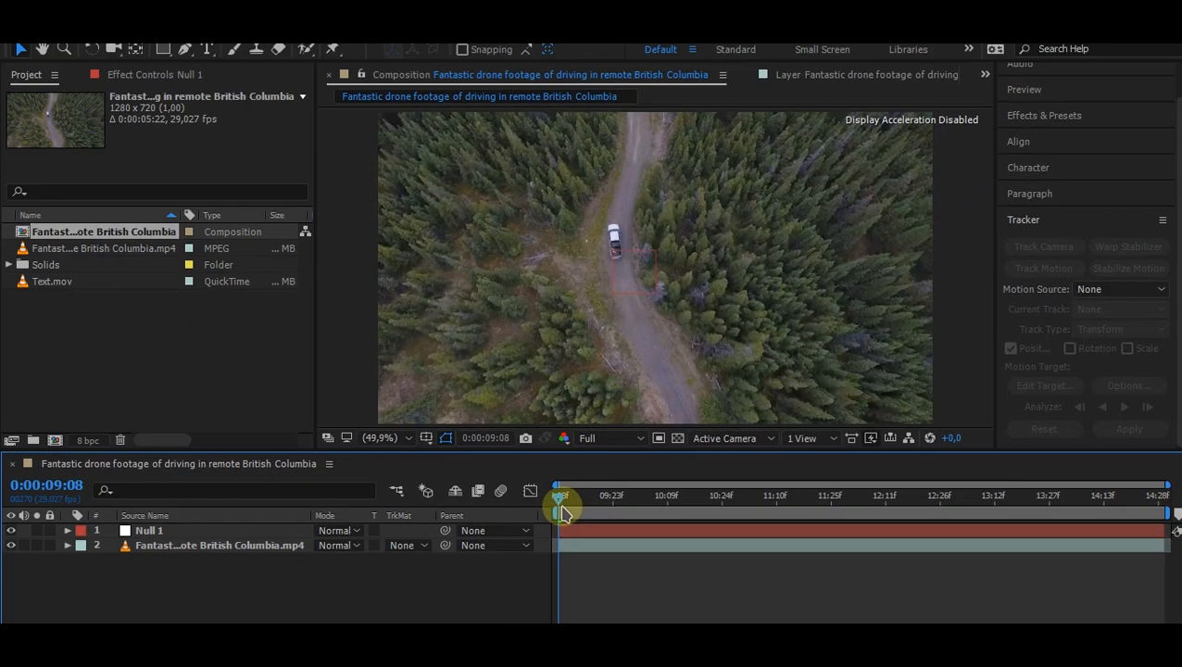
# - Add the Text.mov footage to the composition as the top layer, above Null 1
pyautogui.moveTo(429, 619); pyautogui.dragTo(315, 641)
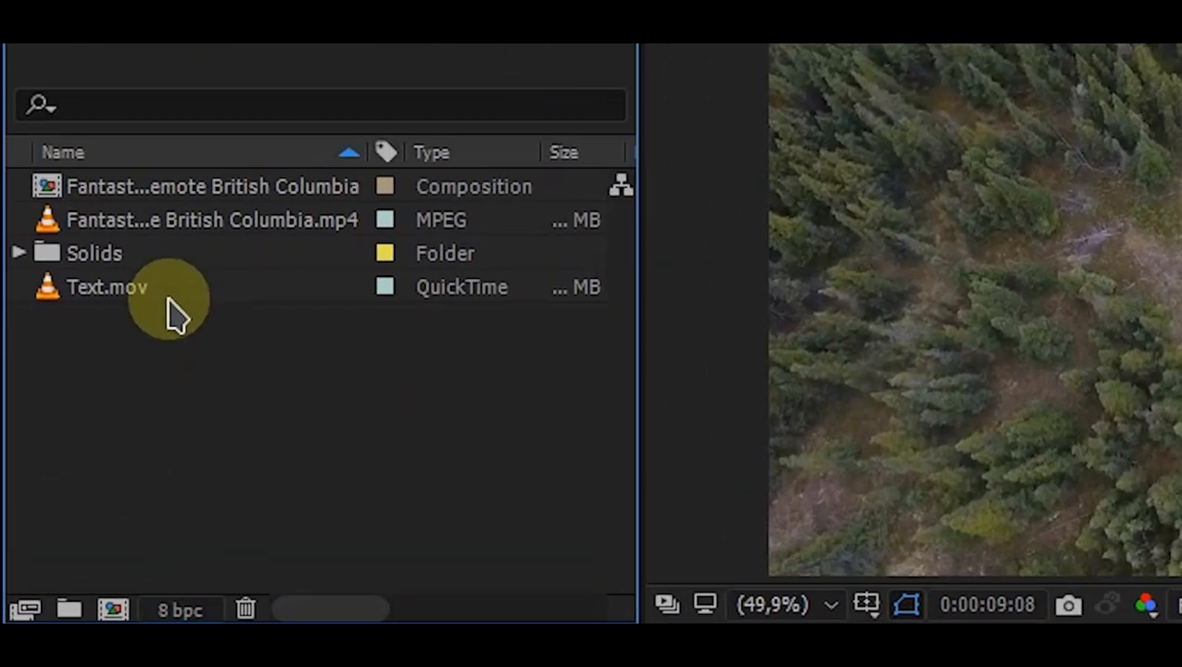
pyautogui.click(92, 284)
pyautogui.moveTo(214, 305); pyautogui.dragTo(204, 555)
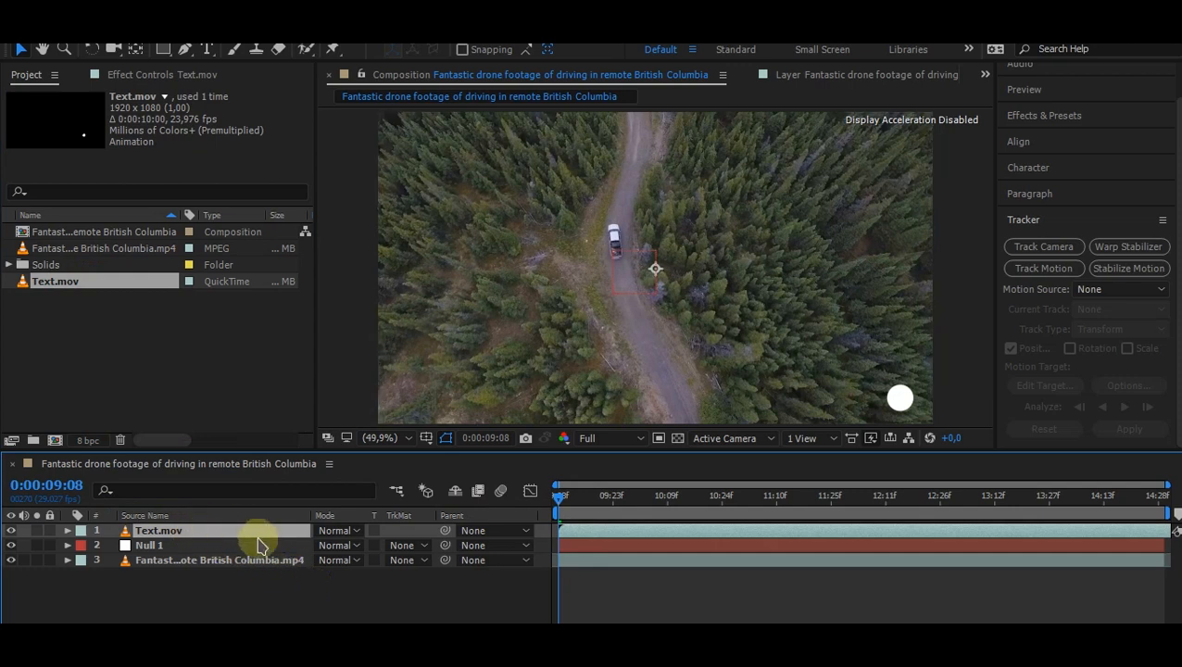
# - Scale the Text.mov layer to 12% and position it at 452, 264 beside the truck, and scrub to check its size
pyautogui.press('s')
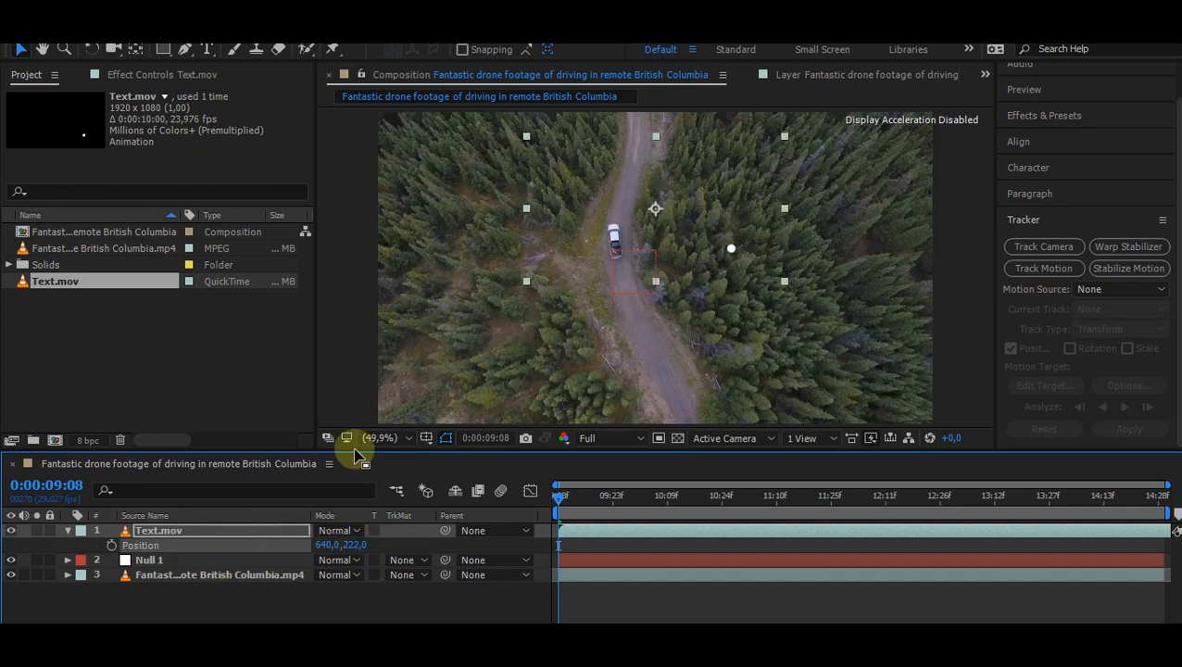
pyautogui.press('.')
pyautogui.press('.')
pyautogui.moveTo(455, 220); pyautogui.dragTo(519, 268)
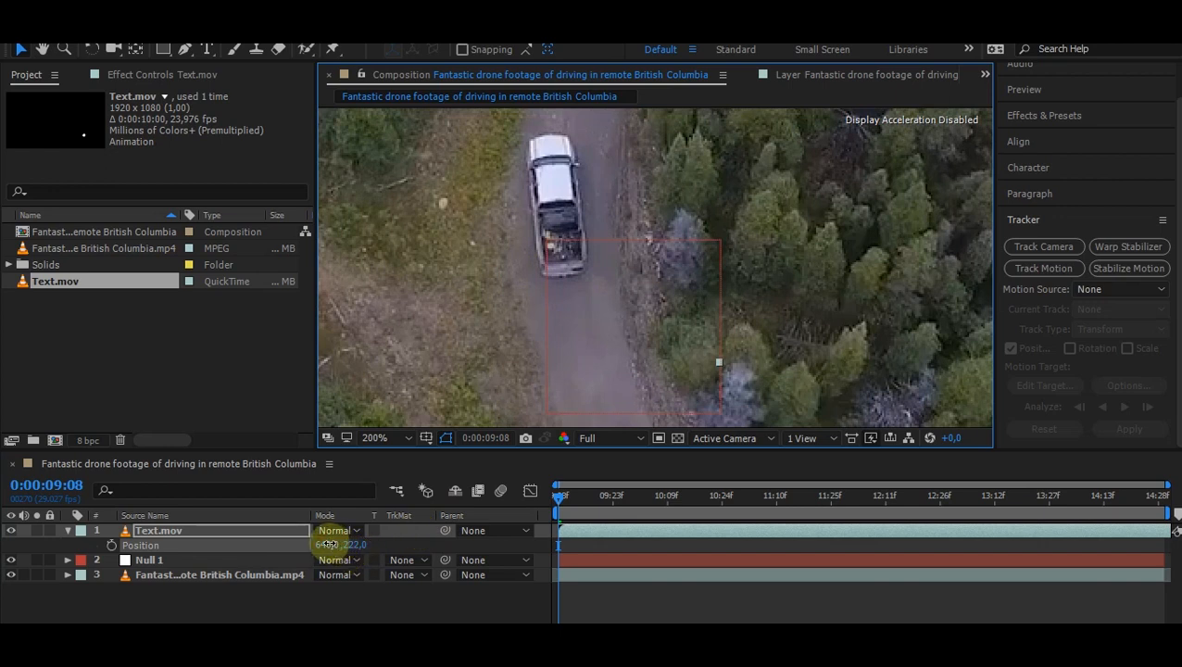
pyautogui.moveTo(326, 544); pyautogui.dragTo(123, 574)
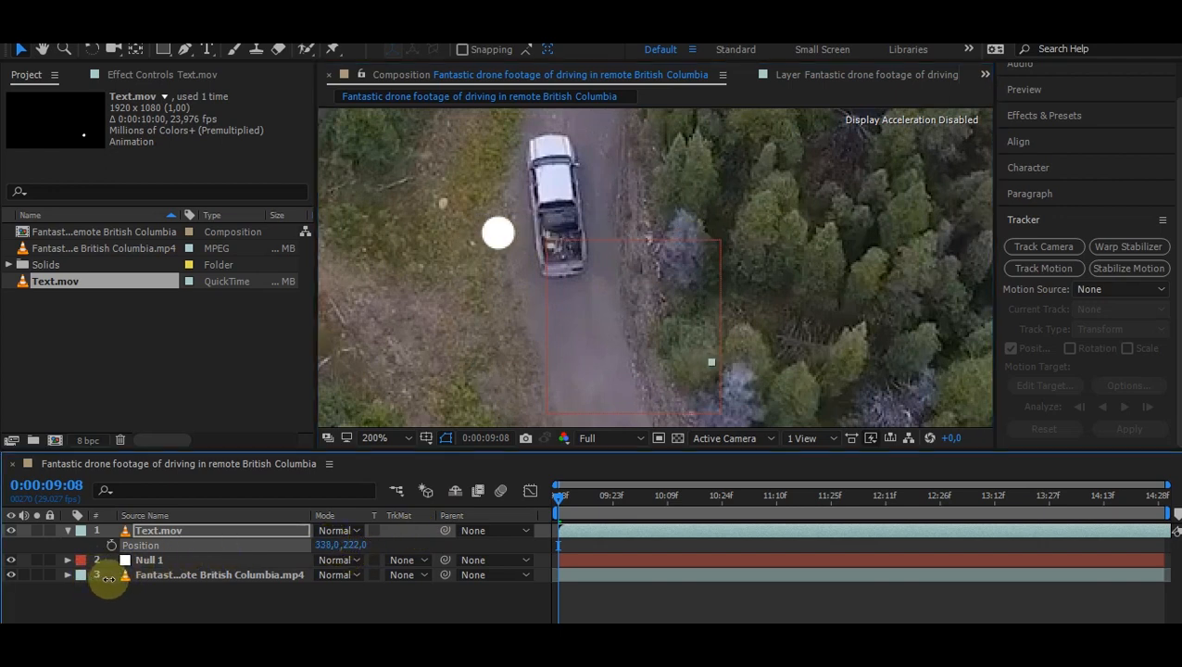
pyautogui.press('s')
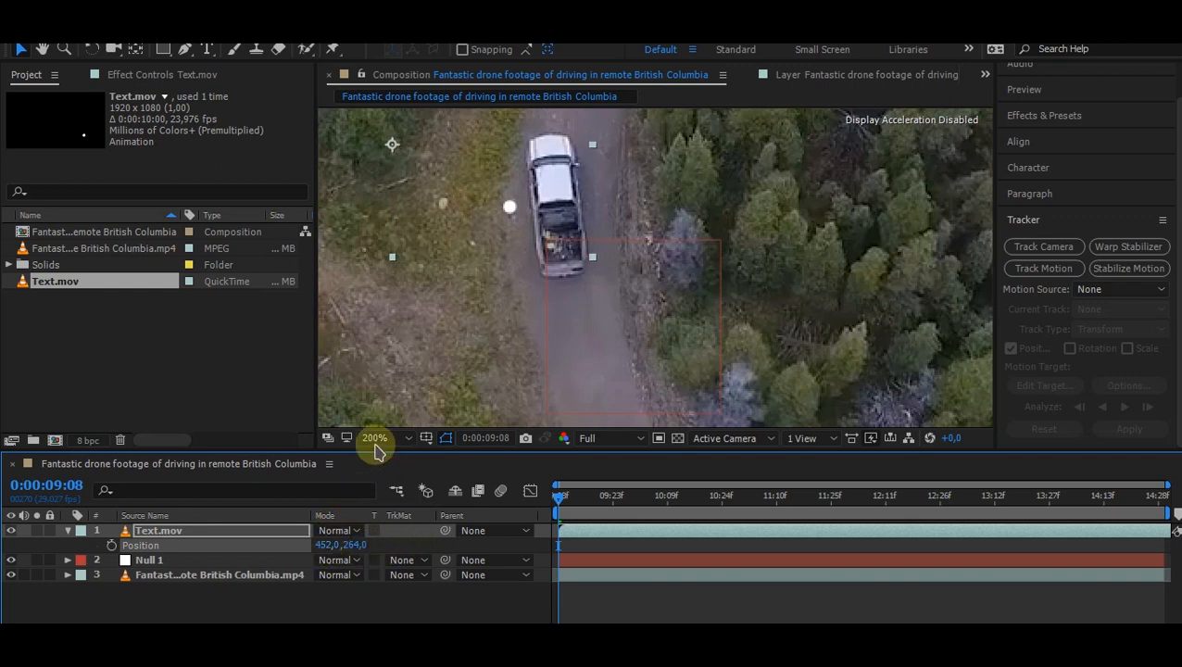
pyautogui.click(375, 439)
pyautogui.click(403, 133)
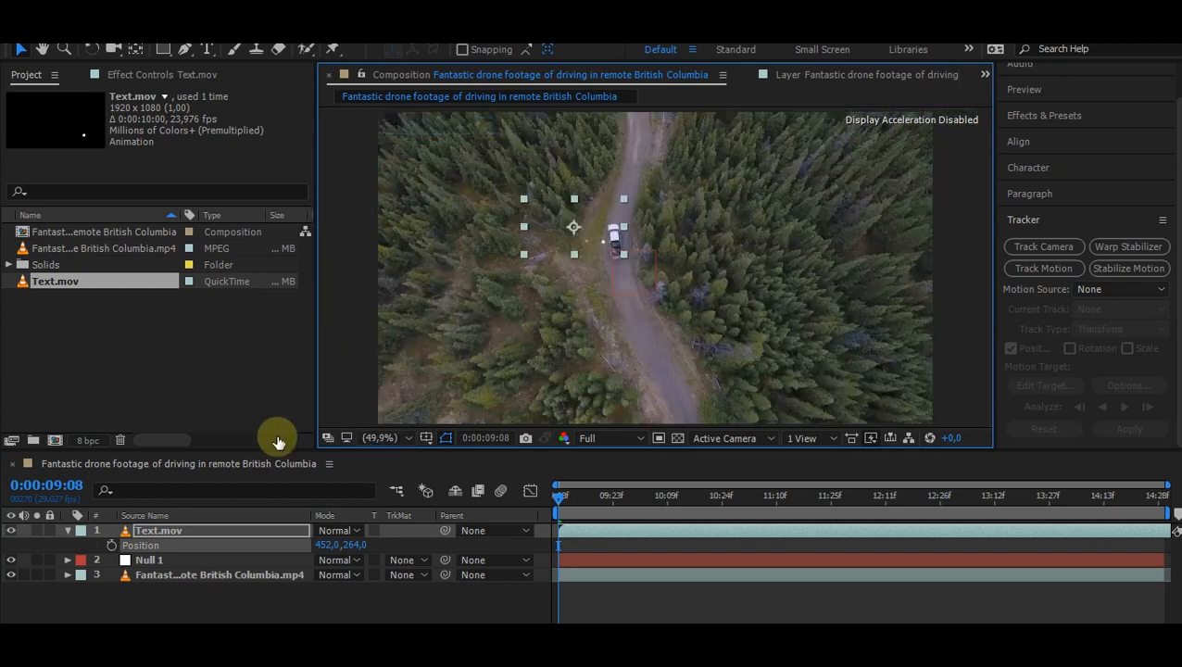
pyautogui.click(69, 532)
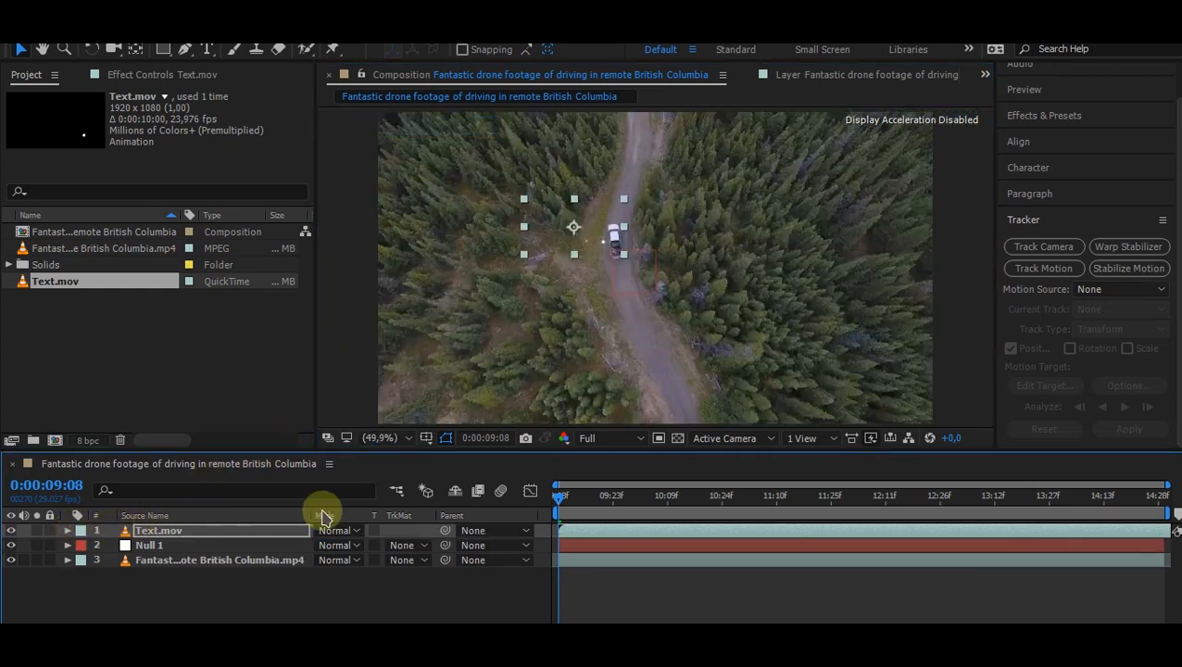
pyautogui.click(414, 600)
pyautogui.moveTo(575, 504); pyautogui.dragTo(548, 554)
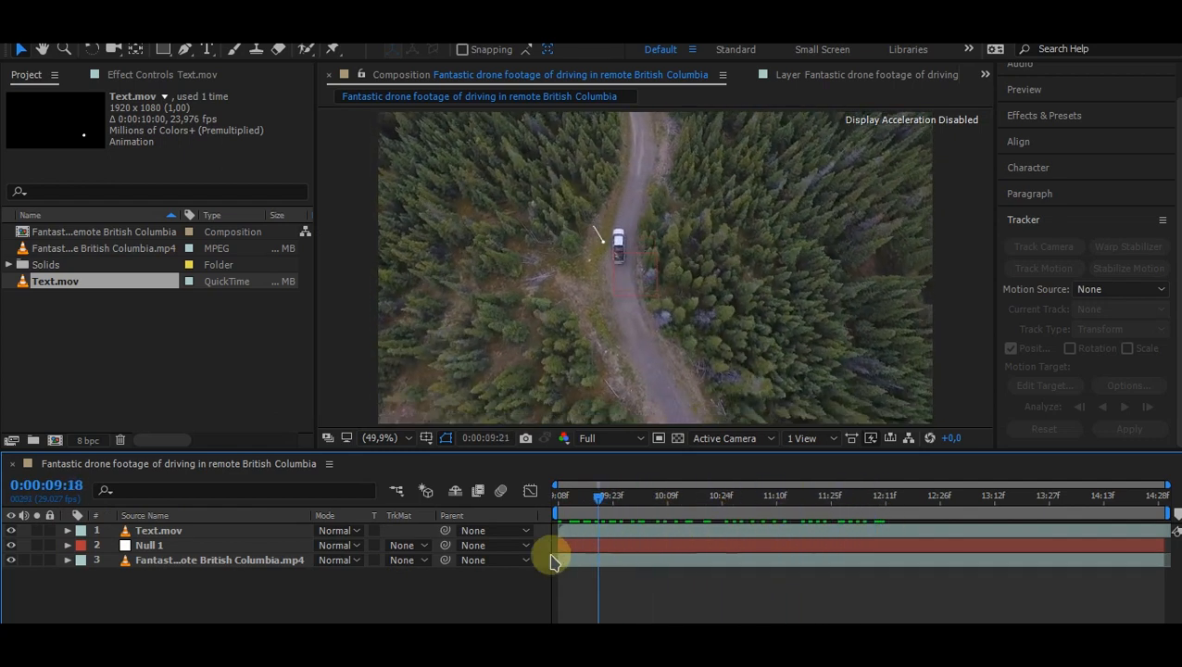
# - Enlarge the Text.mov layer and reposition it so that its white dot sits just left of the truck
pyautogui.click(181, 530)
pyautogui.press('s')
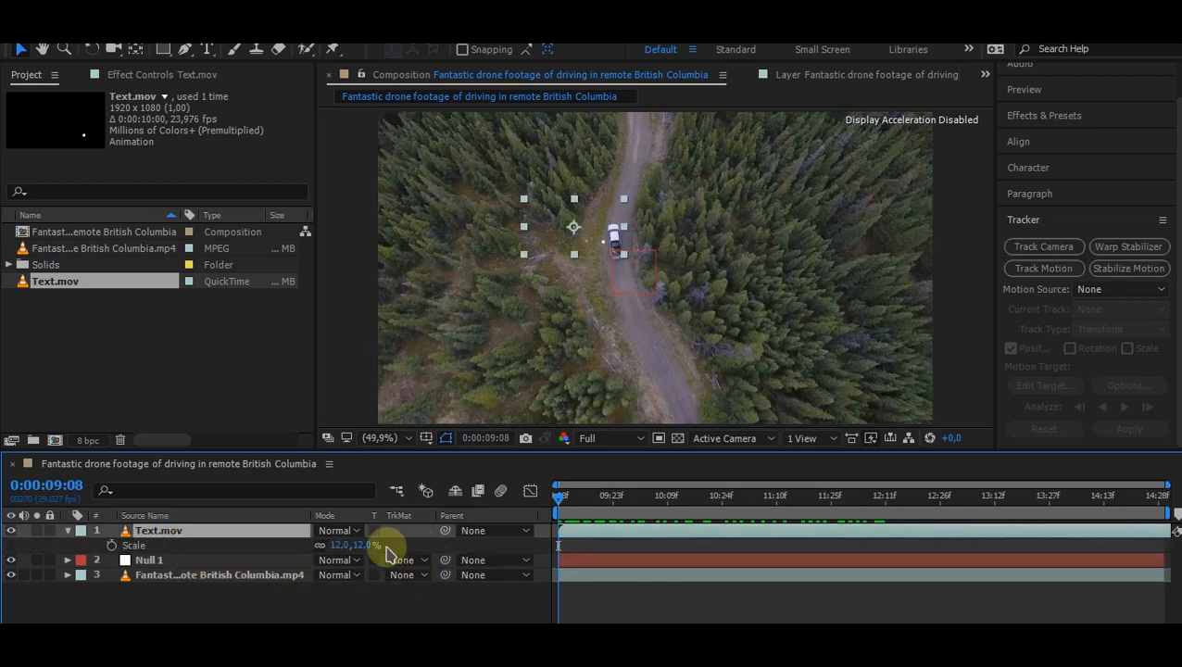
pyautogui.moveTo(367, 544); pyautogui.dragTo(376, 547)
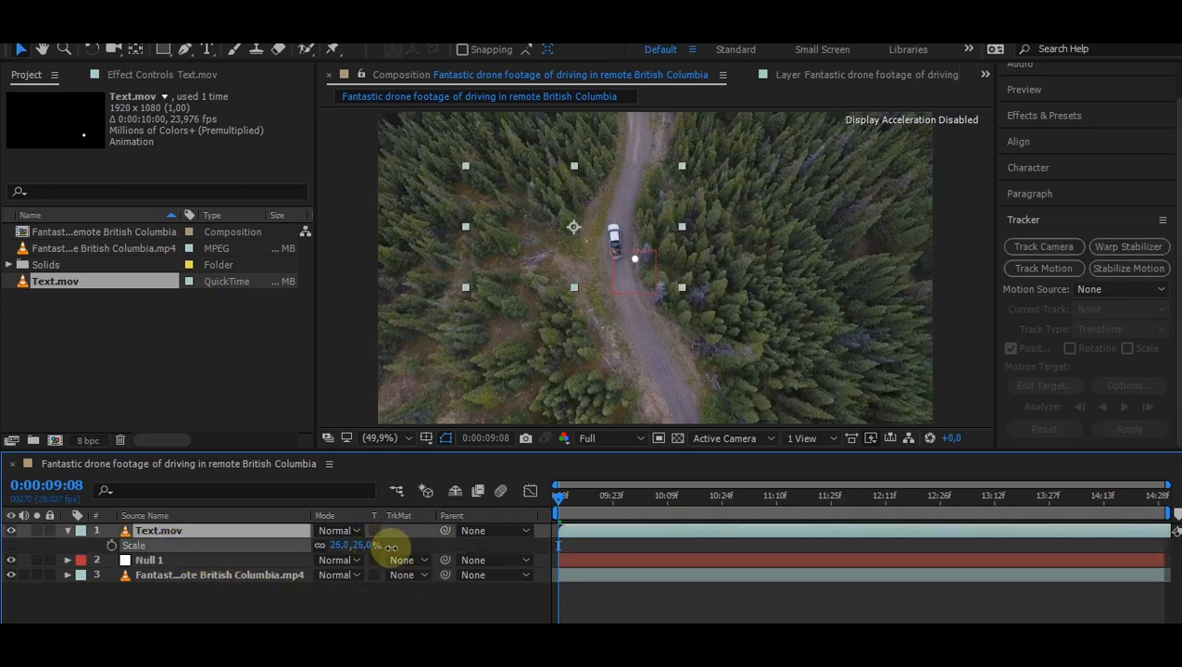
pyautogui.press('p')
pyautogui.moveTo(364, 541); pyautogui.dragTo(338, 544)
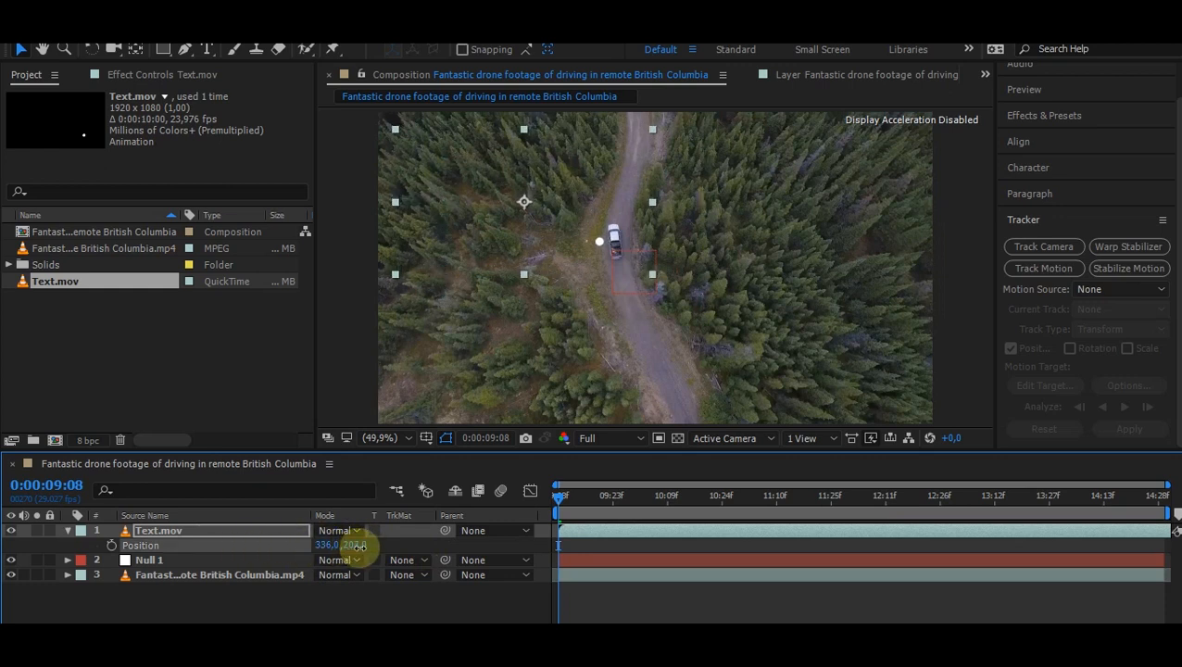
pyautogui.click(245, 611)
pyautogui.click(68, 532)
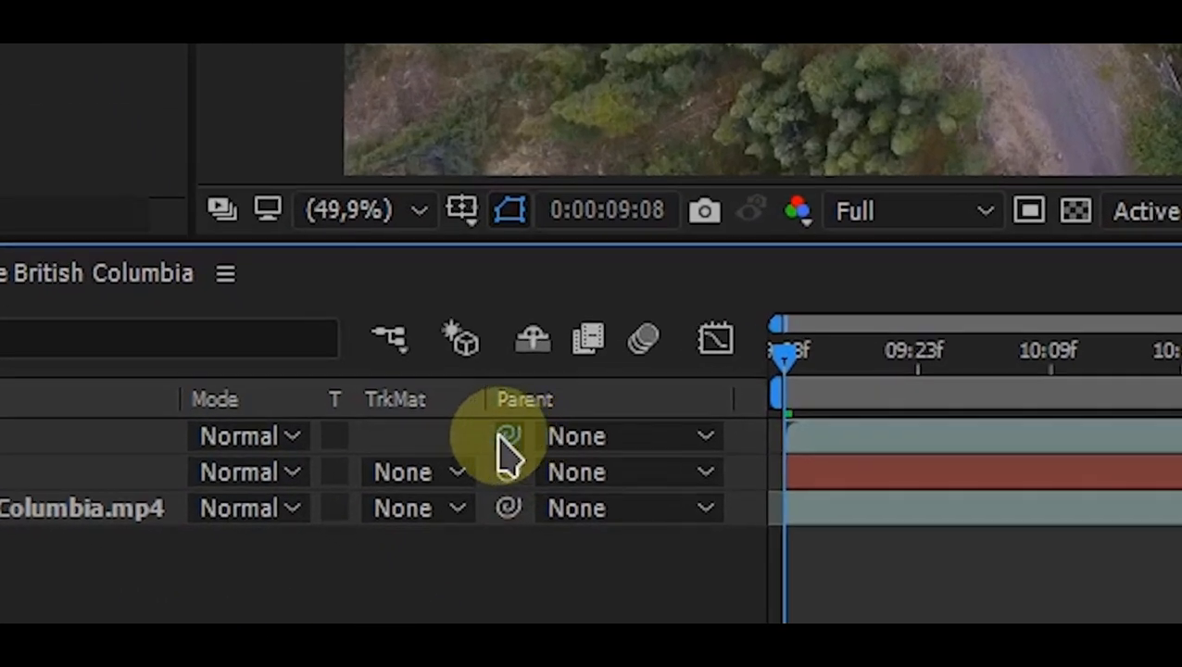
# - Parent the Text.mov layer to Null 1
pyautogui.moveTo(501, 437); pyautogui.dragTo(0, 491)
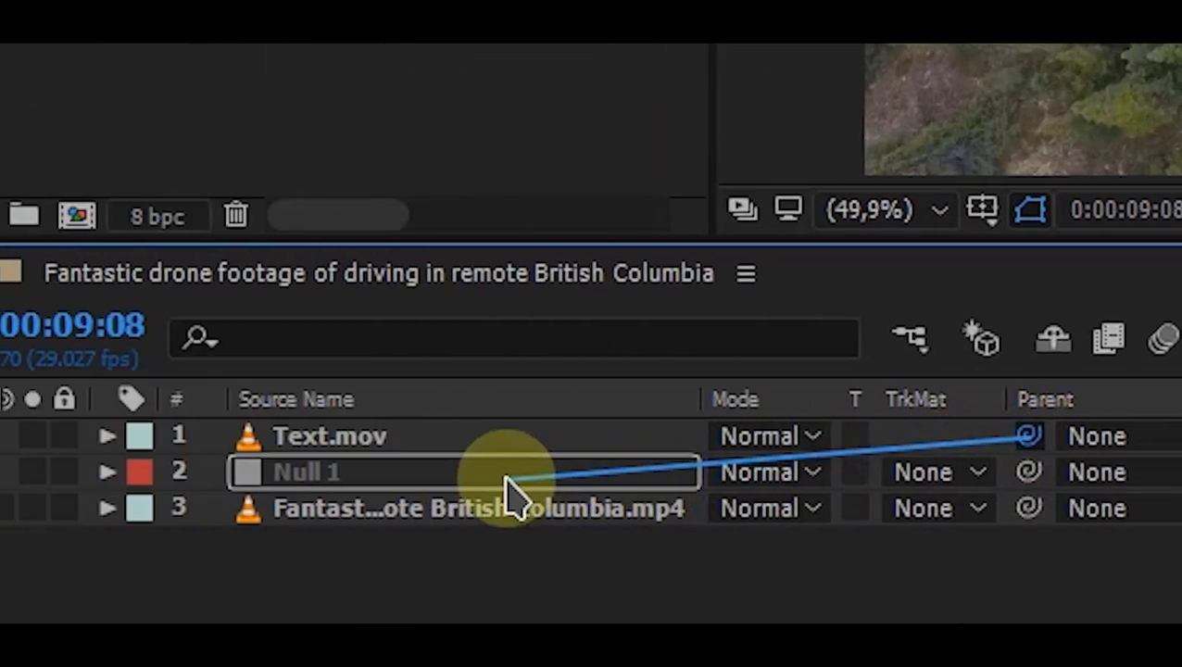
pyautogui.moveTo(508, 477); pyautogui.dragTo(507, 477)
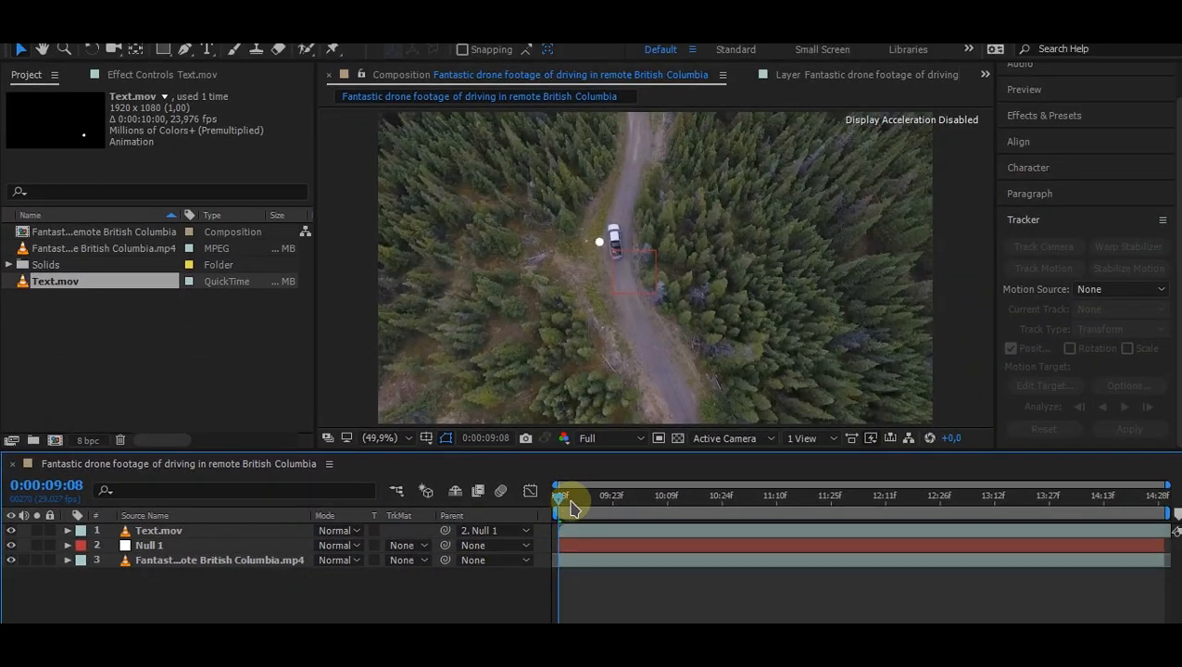
# - Preview the composition in an enlarged view to check that the callout follows the truck, and return to the clip's start at 0:00:09:08
pyautogui.moveTo(569, 506); pyautogui.dragTo(615, 512)
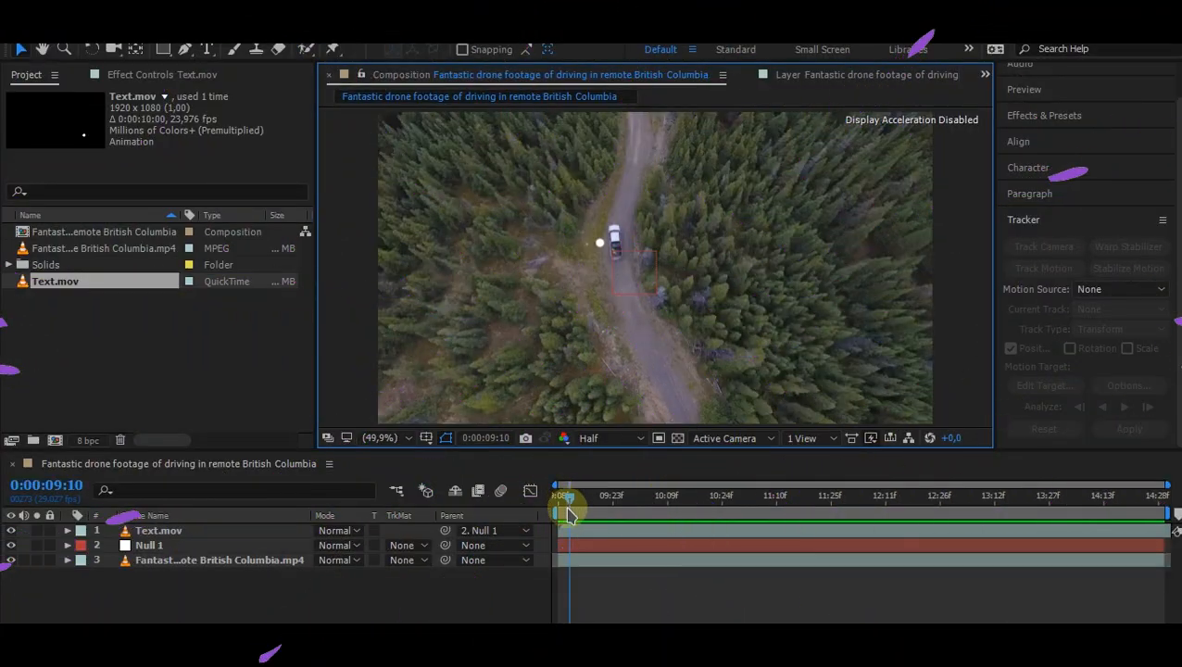
pyautogui.press('`')
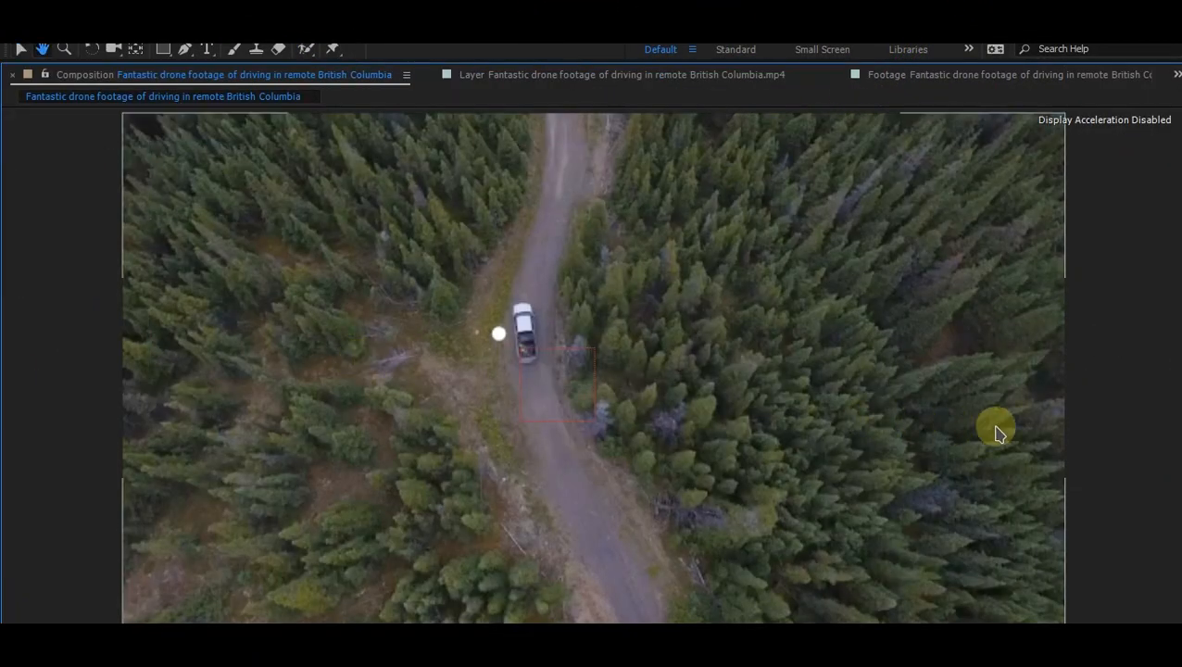
pyautogui.press('space')
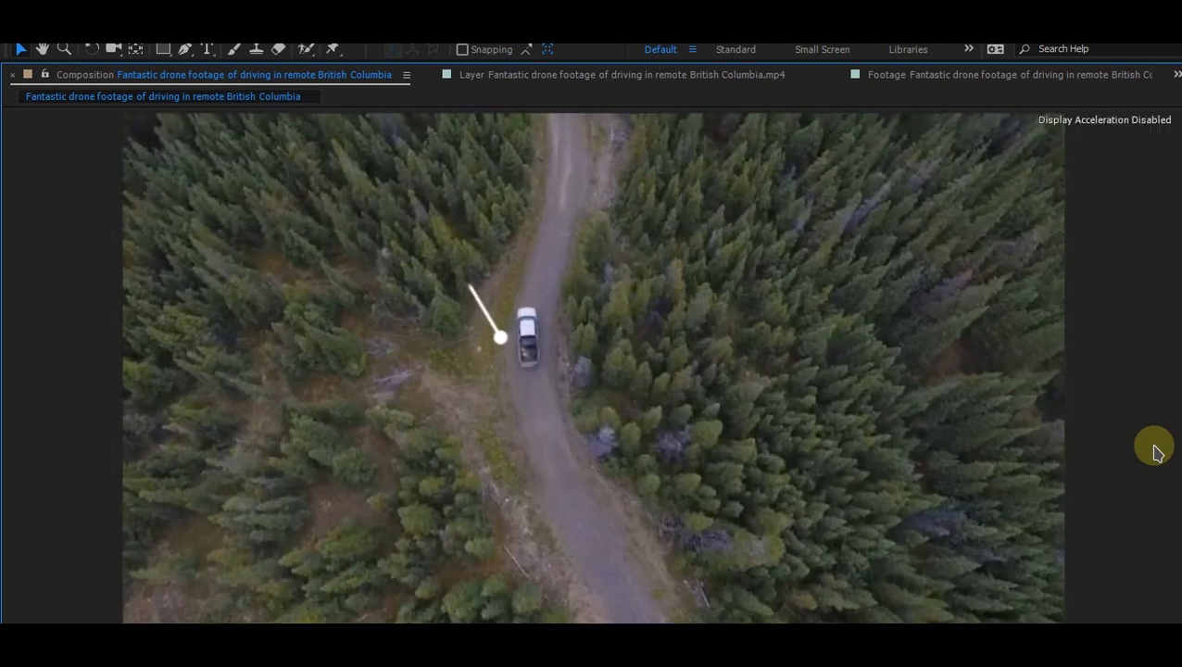
pyautogui.press('`')
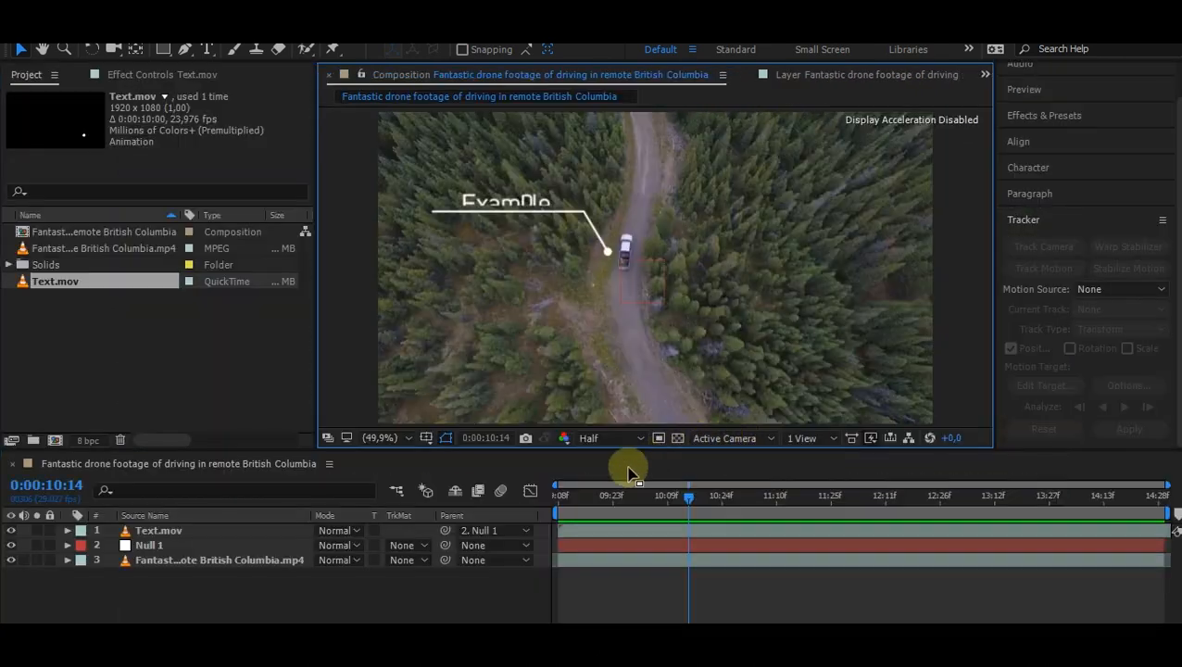
pyautogui.moveTo(594, 496); pyautogui.dragTo(418, 518)
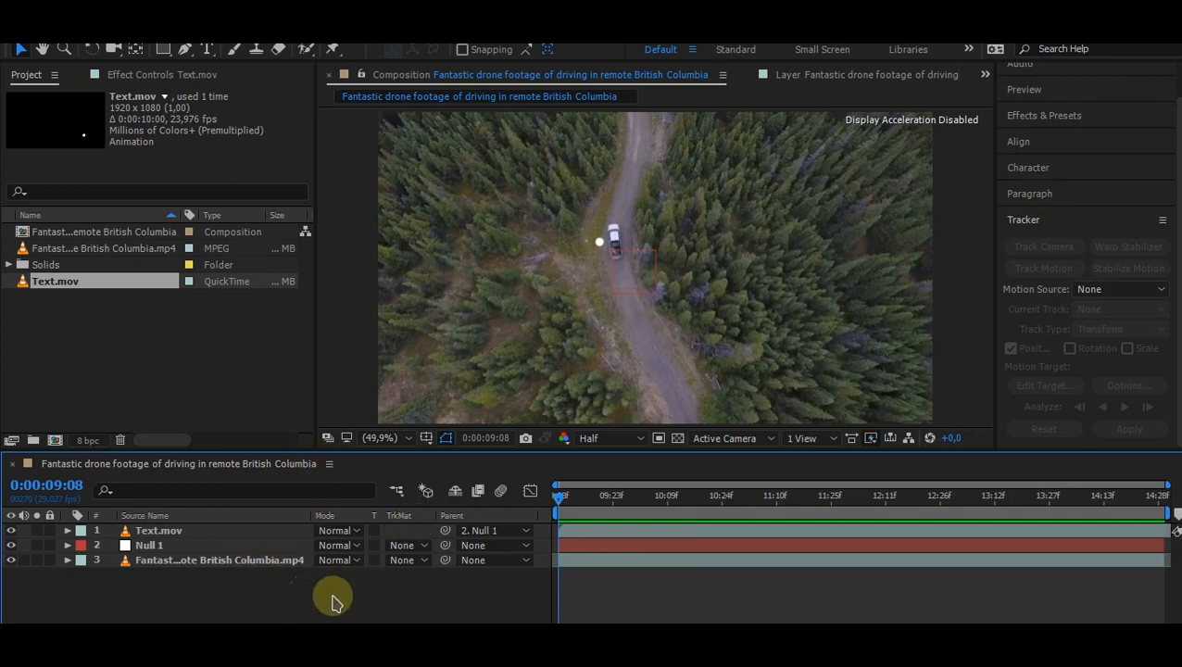
# - Add the composition to the render queue with AfterCodecs .mp4 output and render settings of Best quality and Full resolution
pyautogui.hotkey('ctrl', 'm')
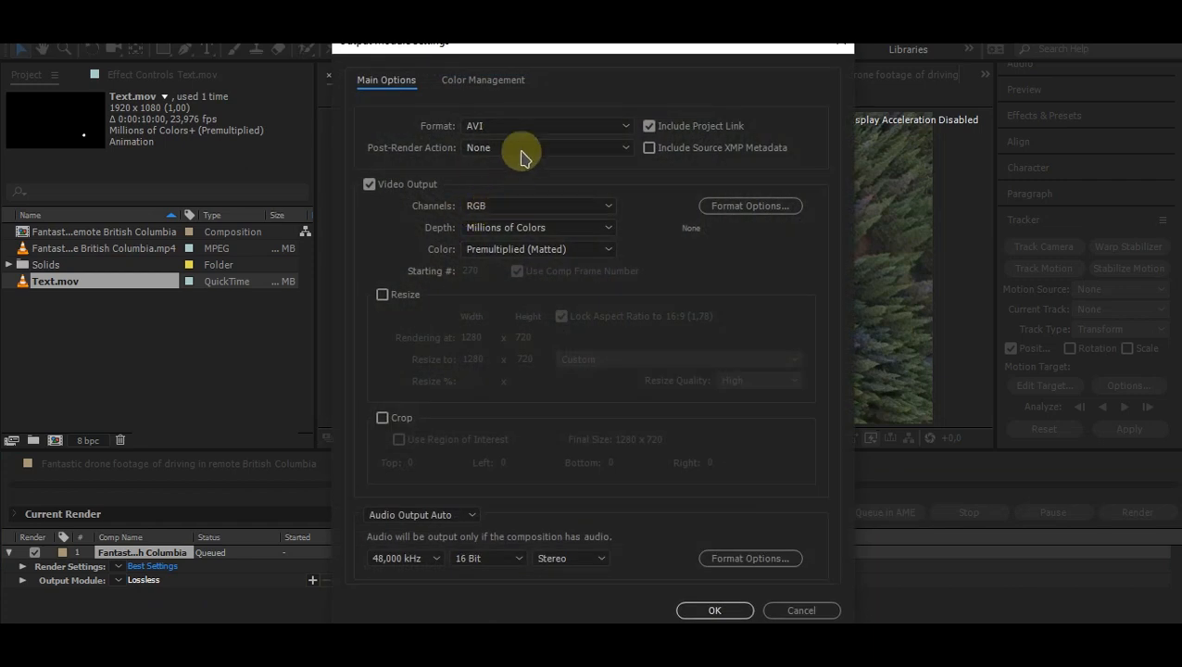
pyautogui.click(482, 122)
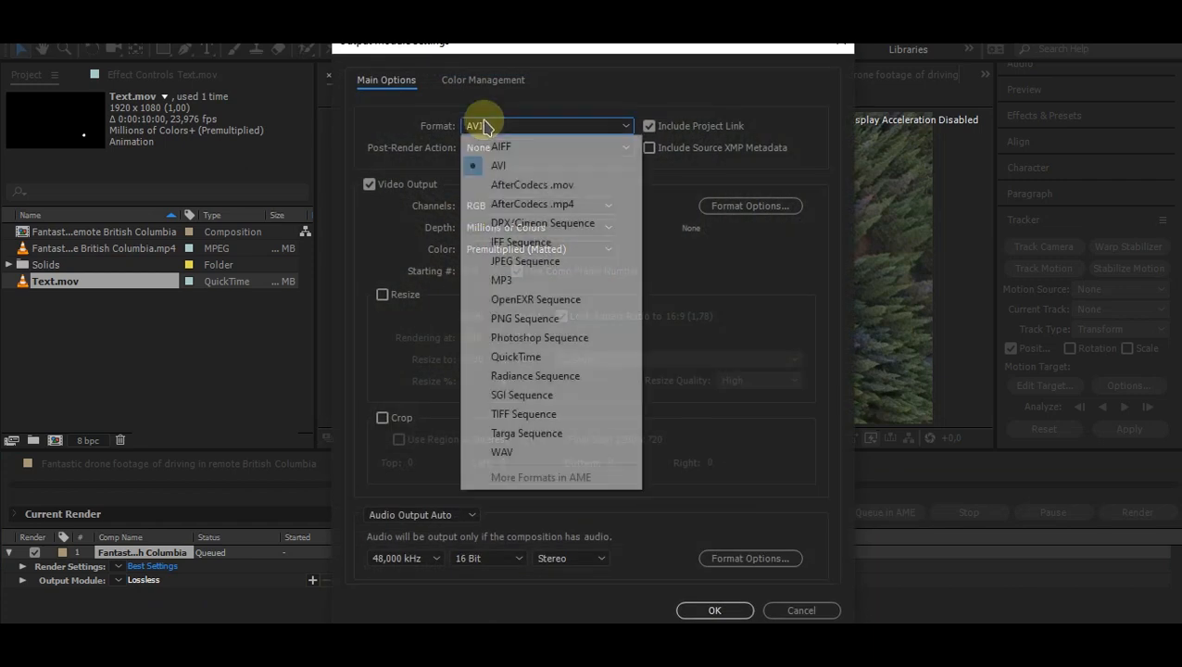
pyautogui.click(522, 204)
pyautogui.click(713, 610)
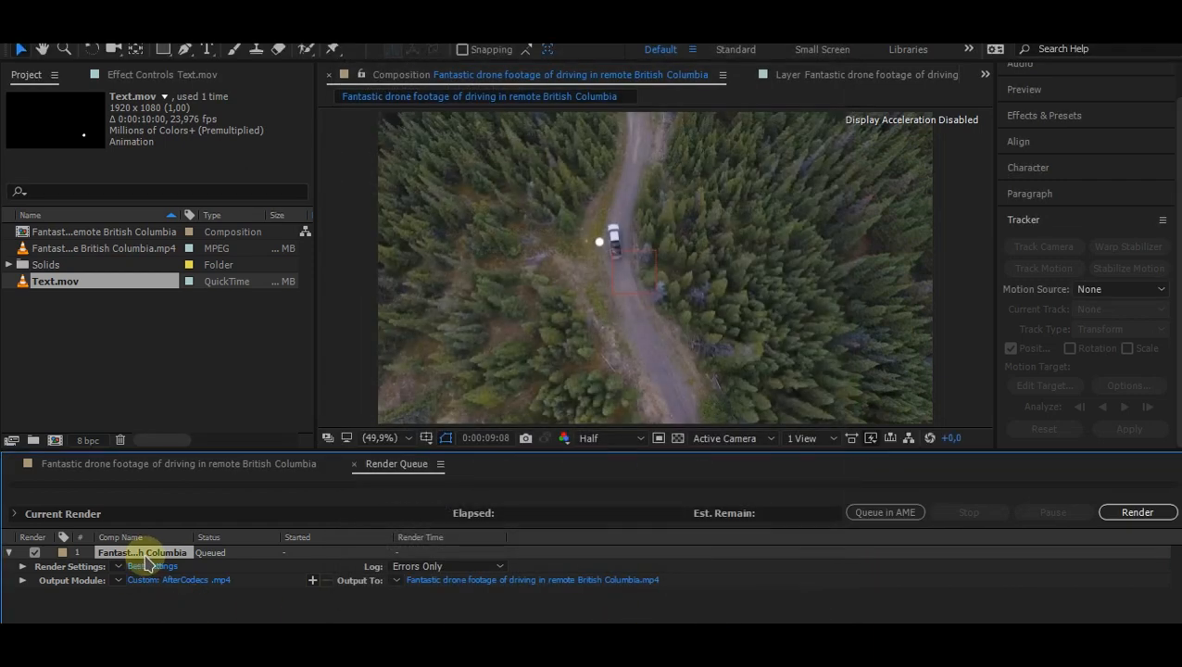
pyautogui.click(159, 567)
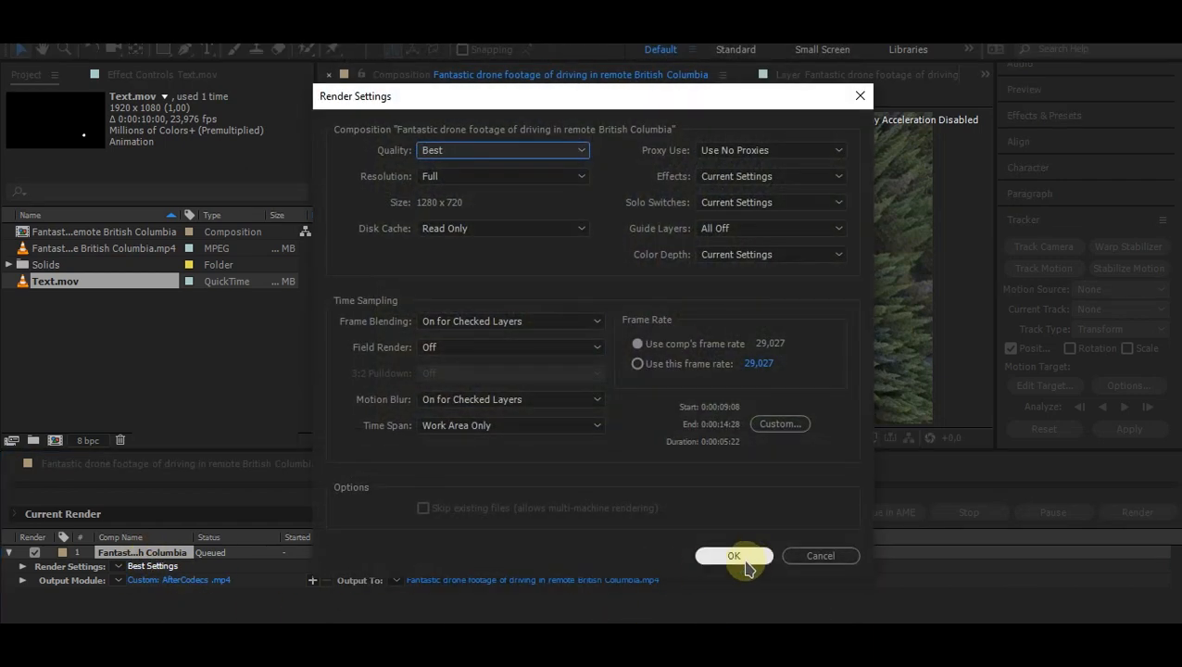
pyautogui.click(738, 557)
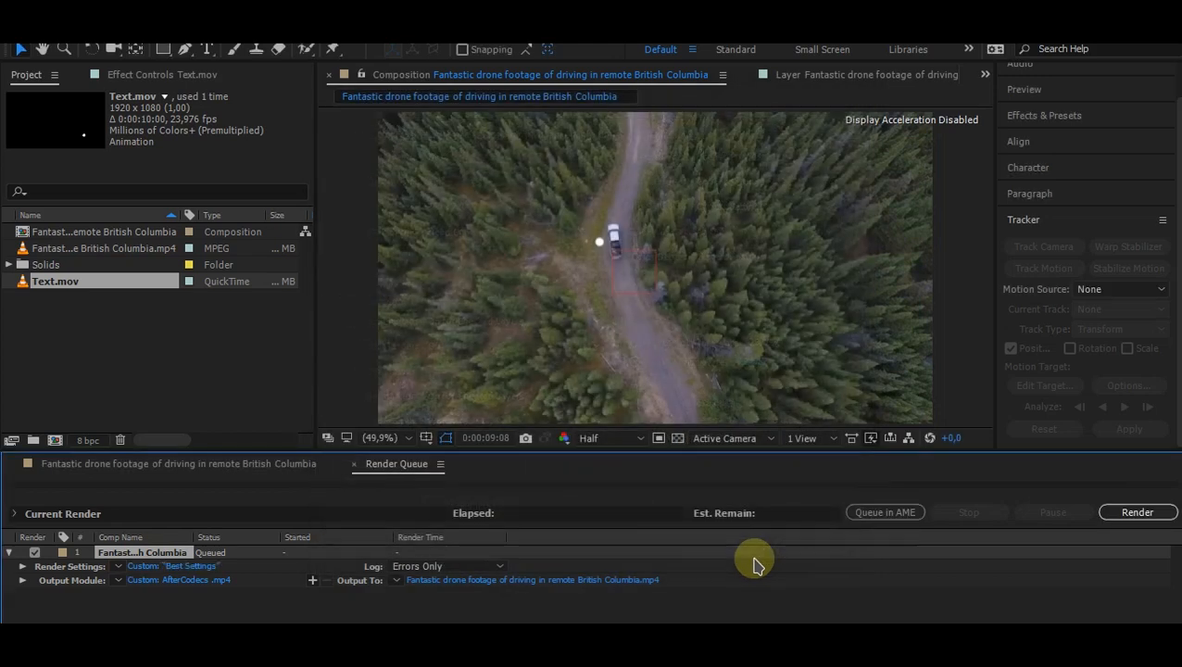